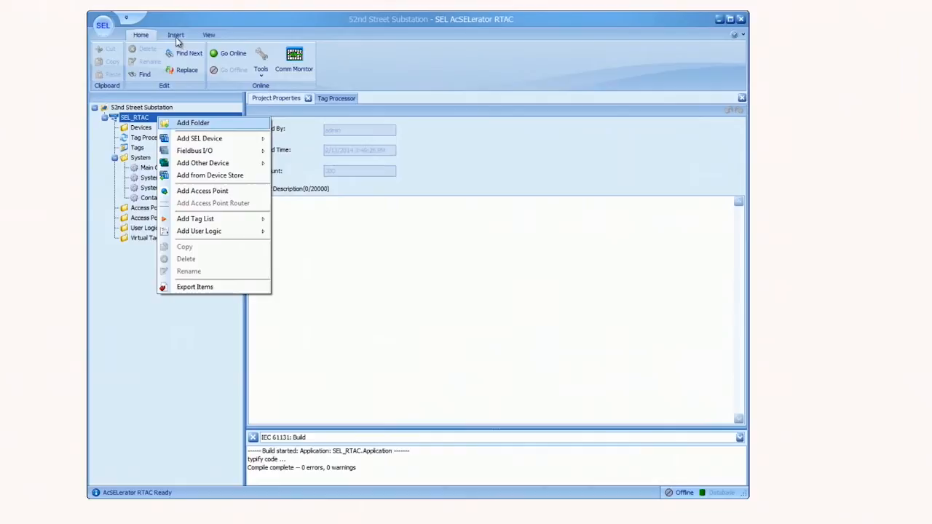
- From Insert > SEL > 300 Series > 351S, choose SEL Protocol for the new relay
left_click(176, 36)
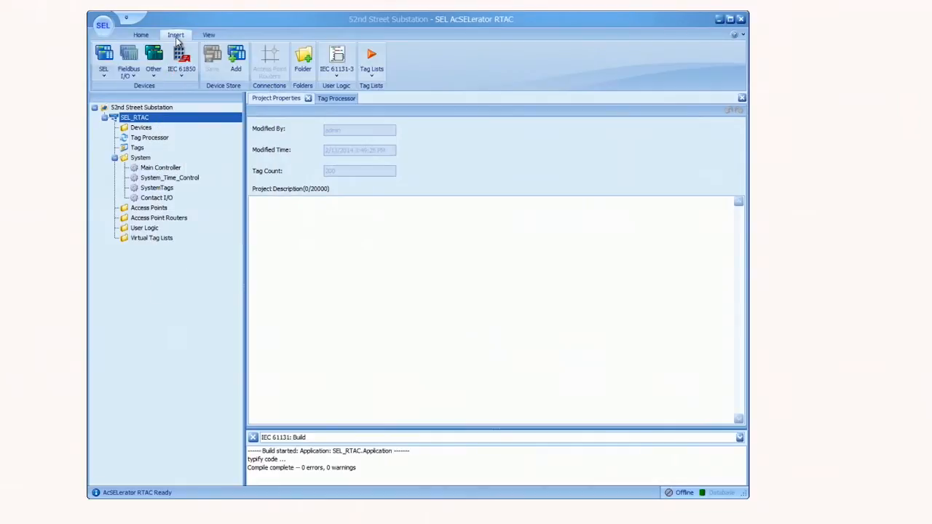
left_click(104, 69)
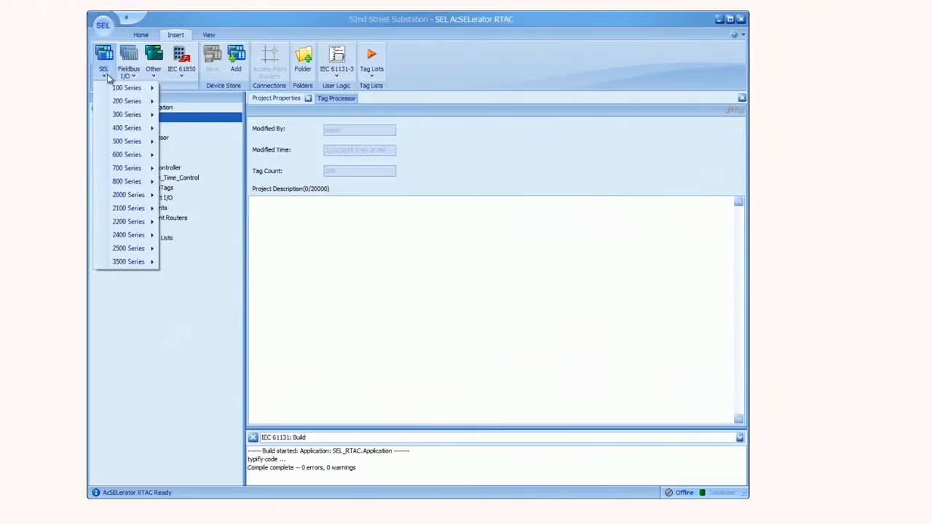
mouse_move(122, 117)
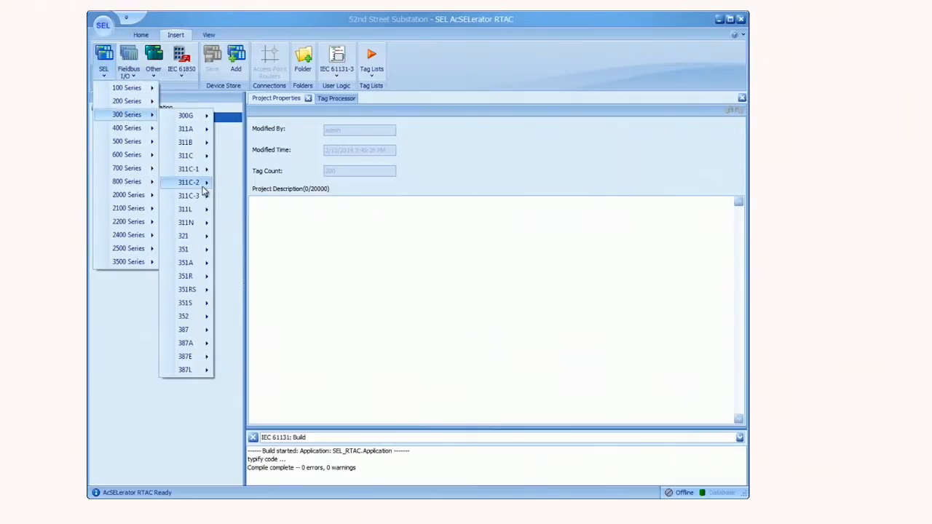
mouse_move(199, 303)
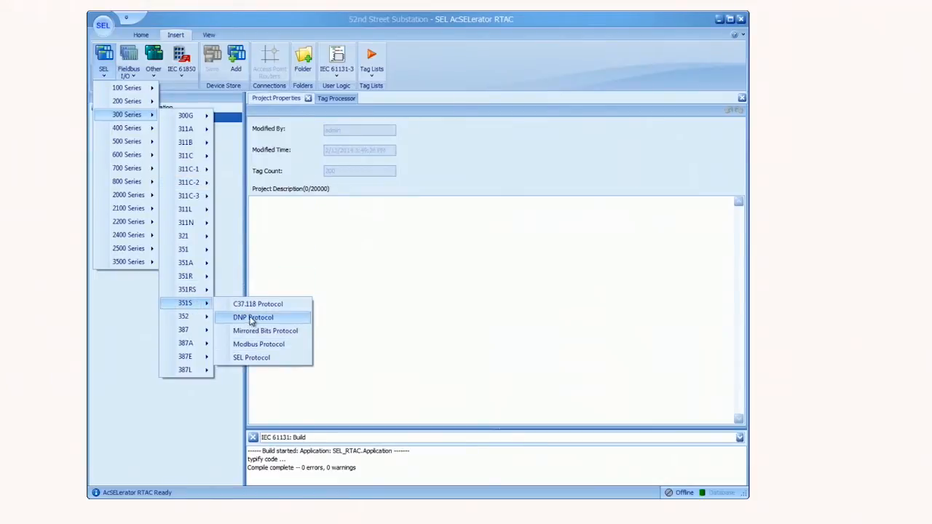
left_click(252, 358)
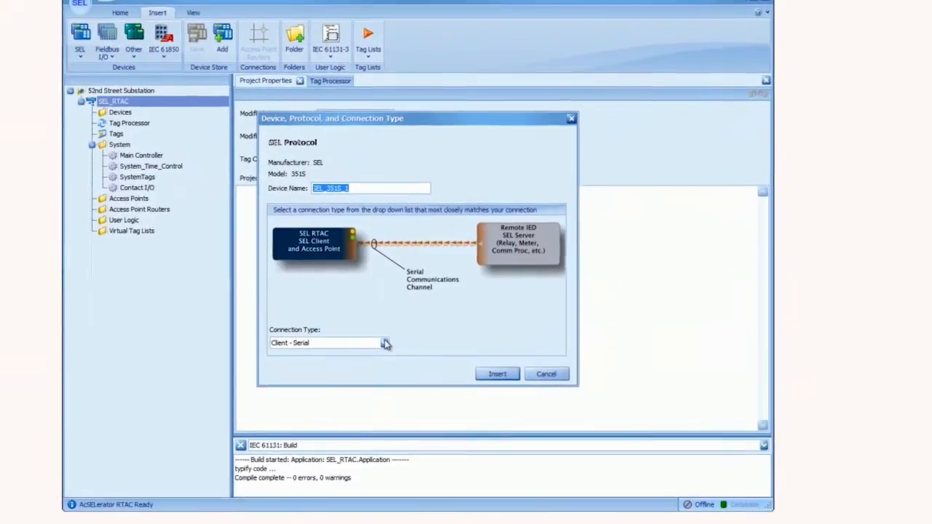
- Insert the 351S relay as a Client - Serial device, creating SEL_351S_1_SEL on Com_01
left_click(385, 344)
left_click(310, 362)
left_click(497, 374)
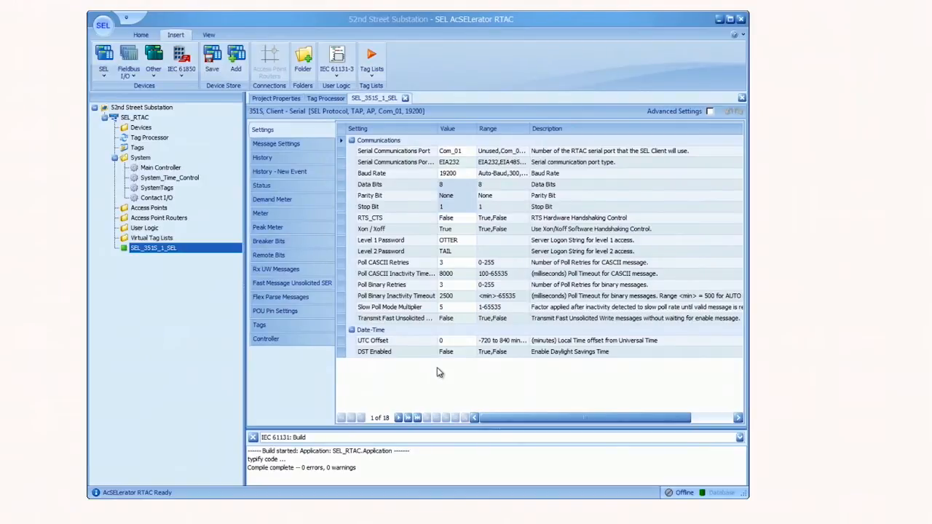
- Display the Meter tag list of SEL_351S_1_SEL
left_click(305, 217)
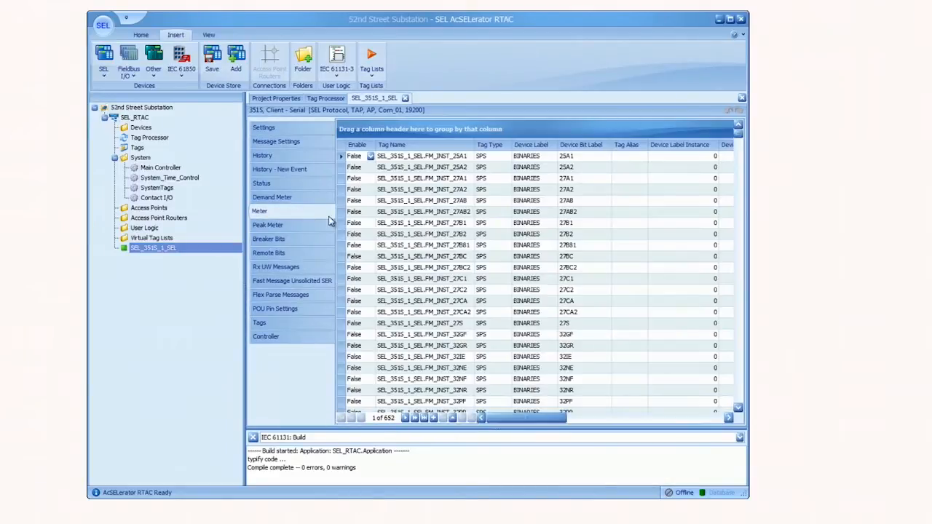
left_click(287, 129)
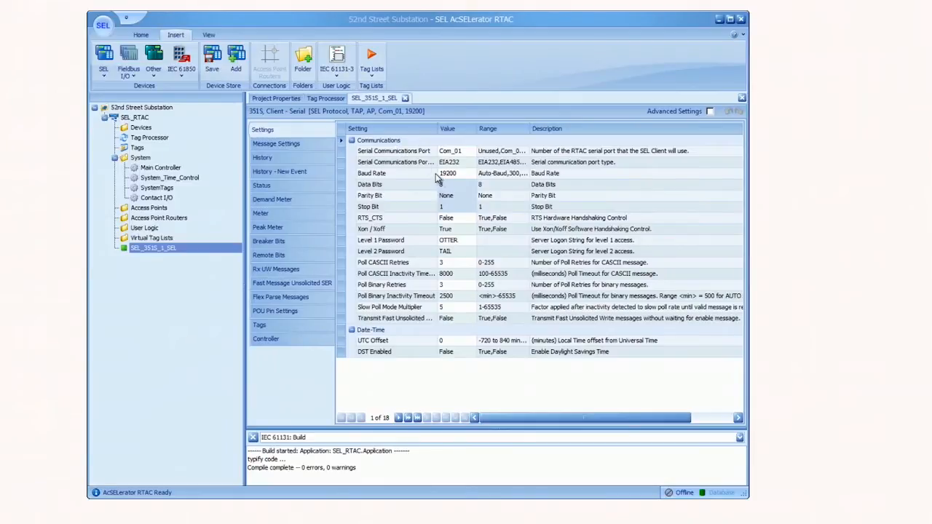
left_click(305, 212)
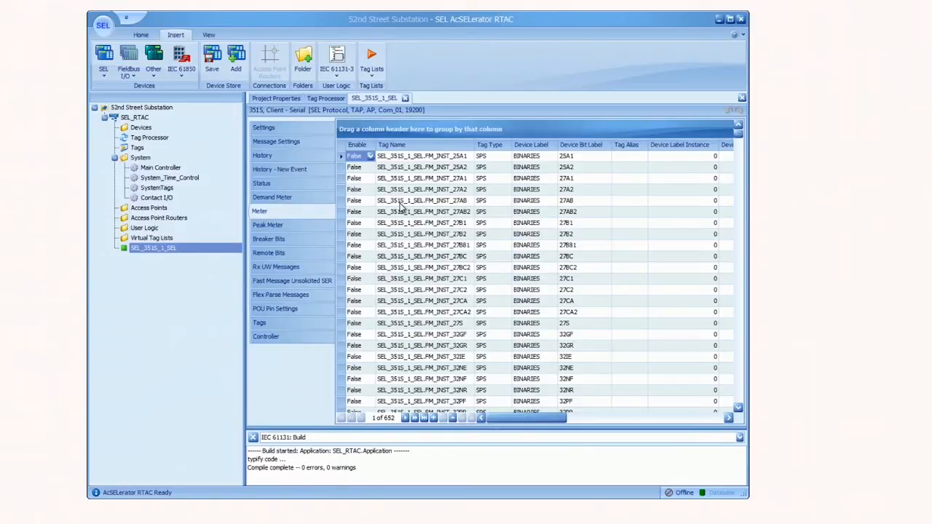
- Find '52', set INST_52A's Enable to True, then search the tags for 'tled'
key("ctrl+f")
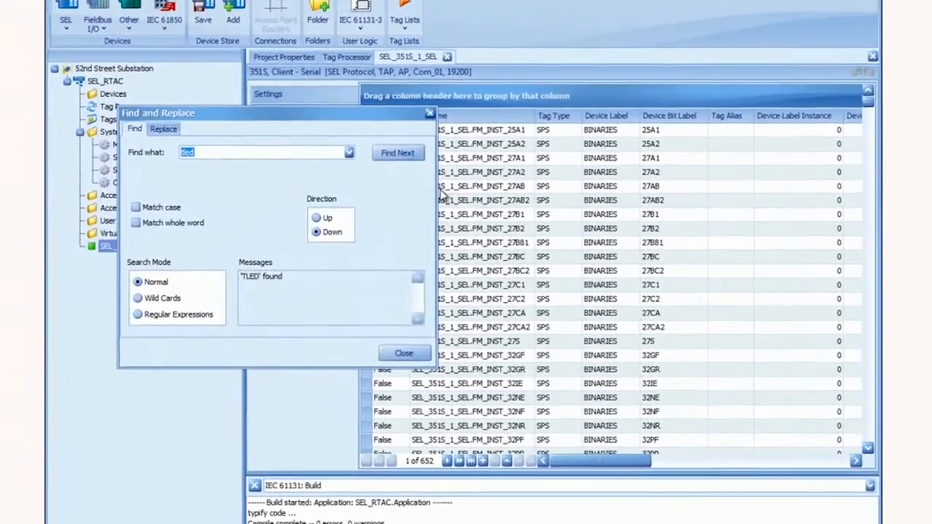
type("52")
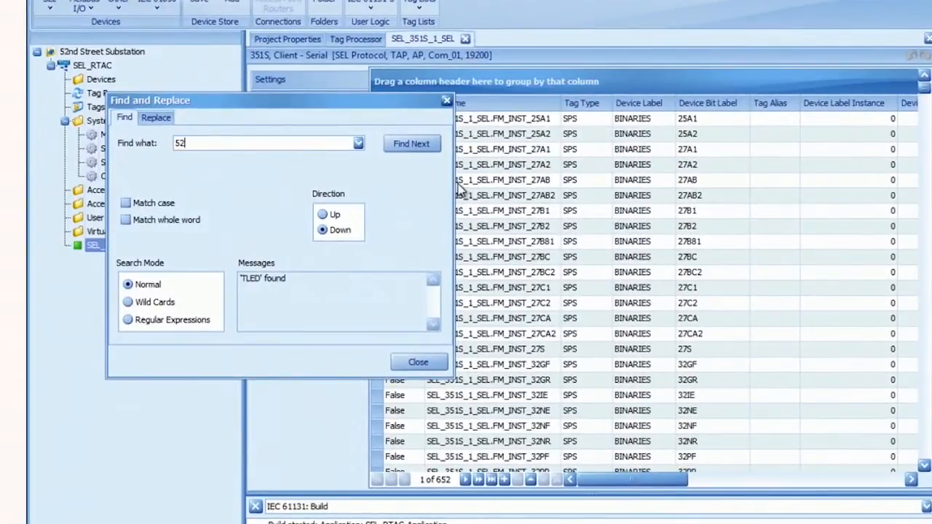
left_click(422, 144)
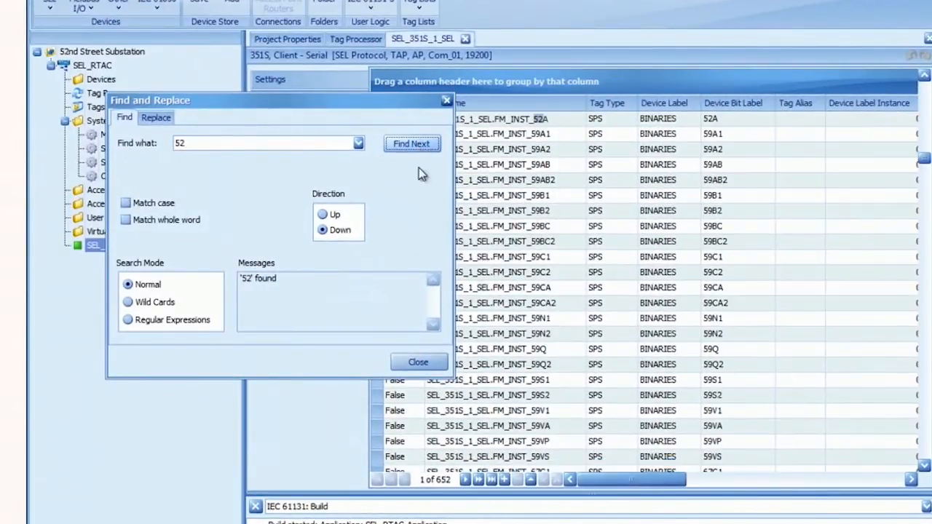
left_click(418, 362)
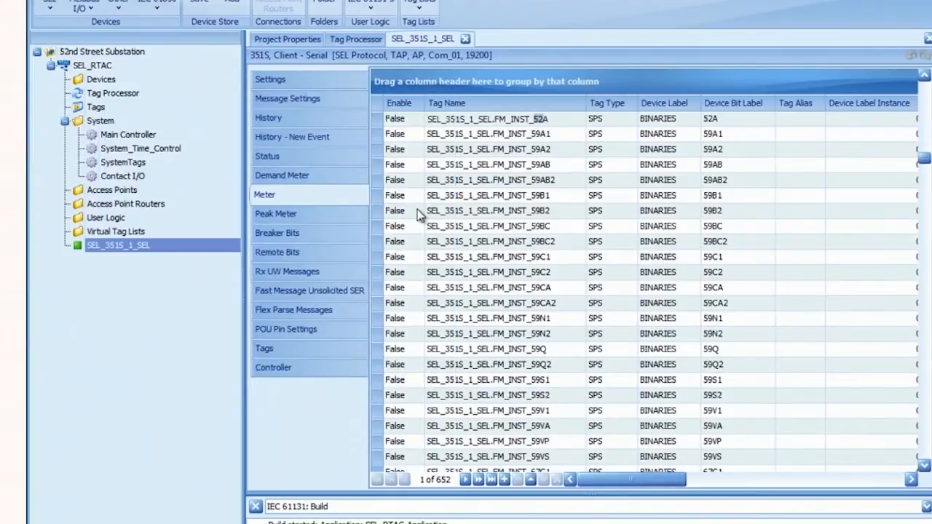
left_click(400, 120)
left_click(402, 121)
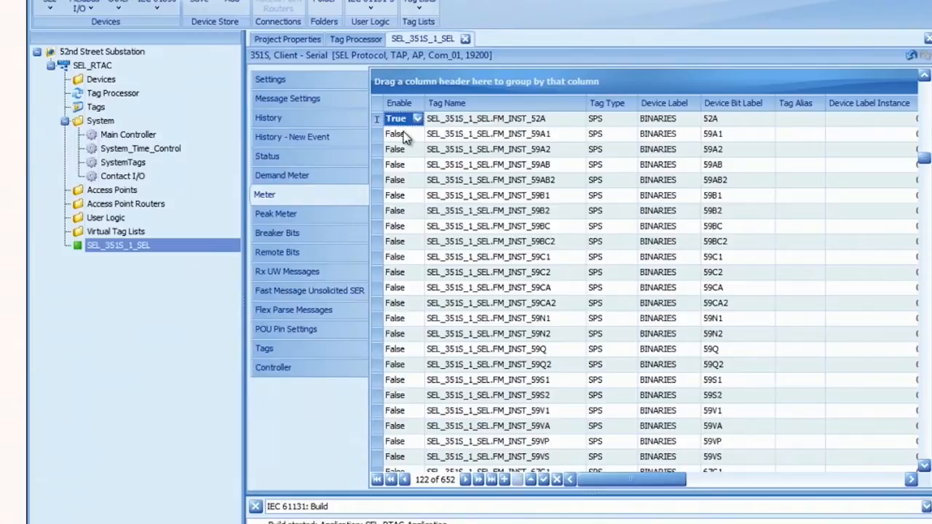
key("ctrl+f")
type("tled")
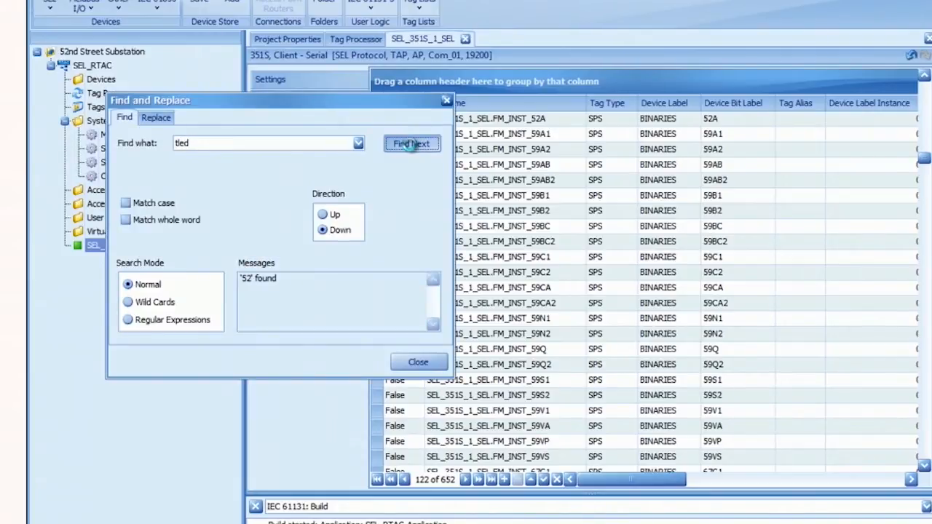
- Enable the TLED11, TLED12 and TLED13 meter tags
left_click(408, 142)
left_click(418, 362)
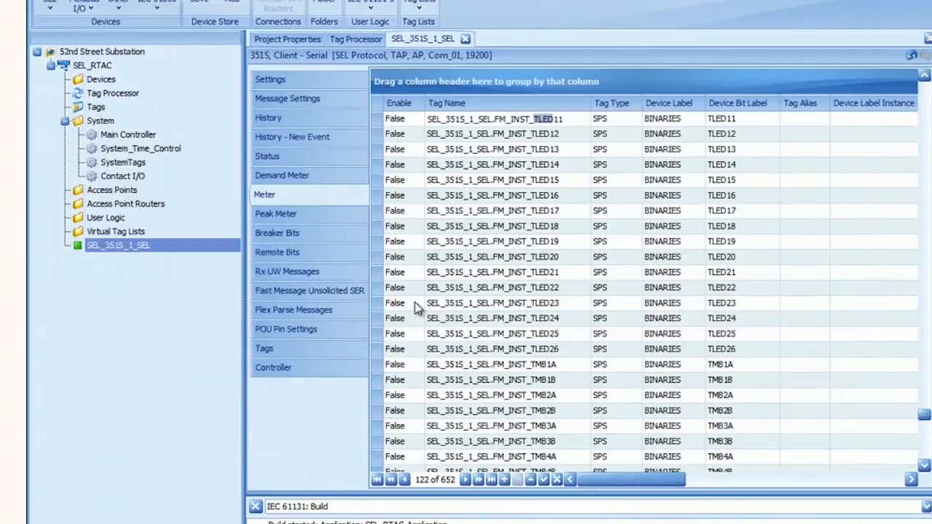
double_click(398, 119)
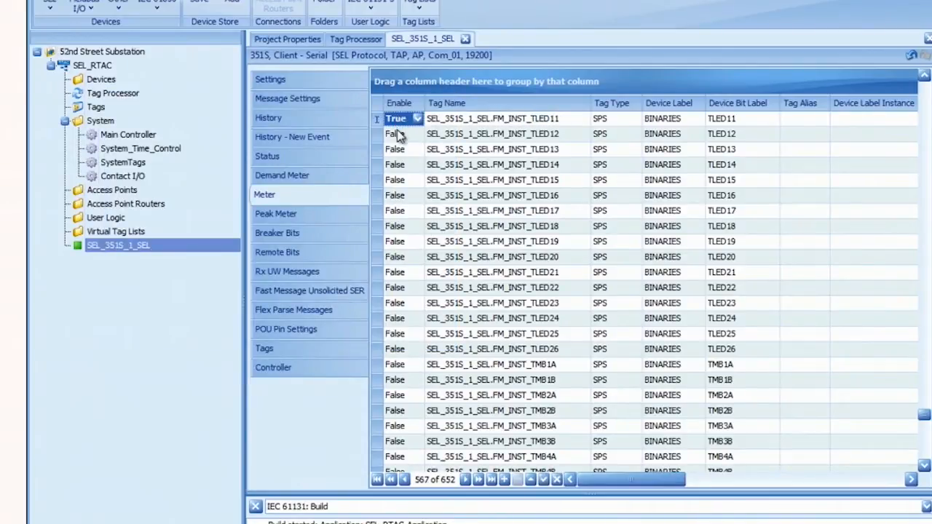
double_click(398, 135)
double_click(399, 150)
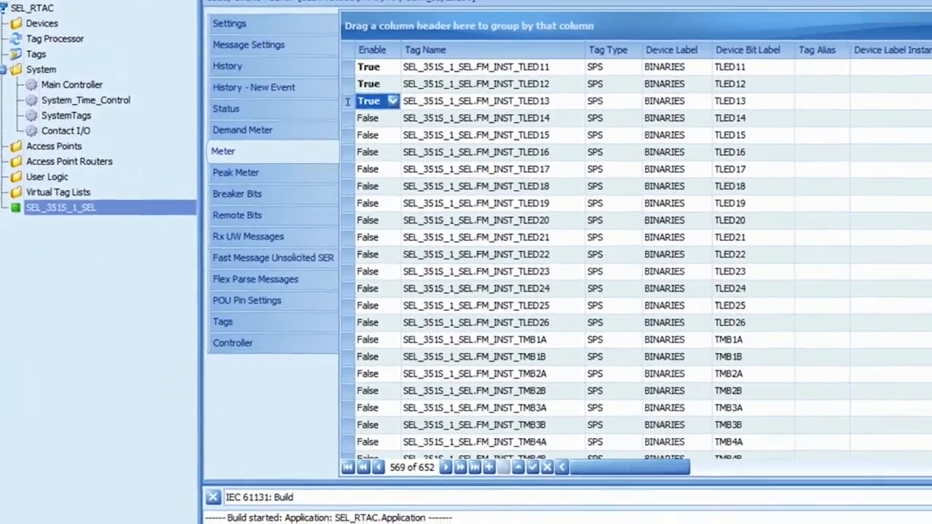
- Enable the FREQ, IC, IB and IA meter tags
left_click_drag(923, 415, 924, 446)
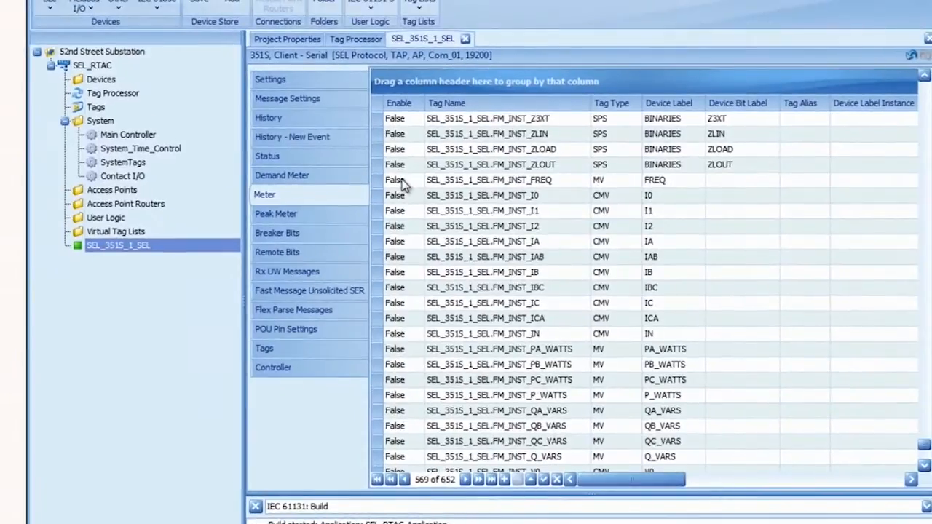
left_click(394, 164)
double_click(394, 164)
double_click(399, 305)
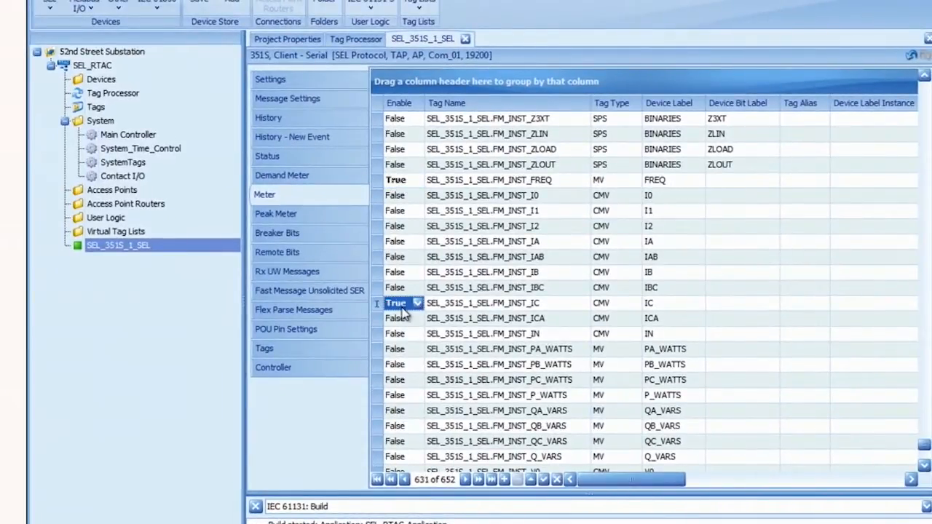
left_click(402, 279)
double_click(402, 279)
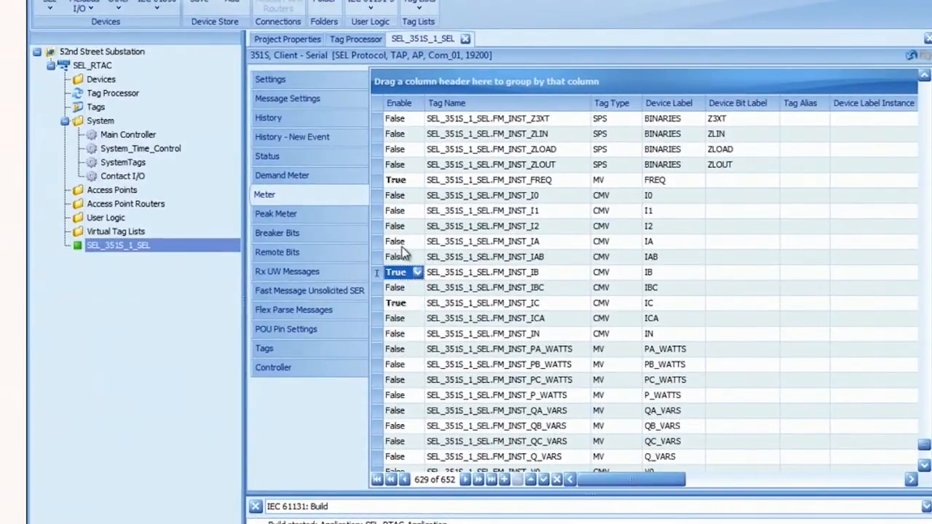
double_click(403, 244)
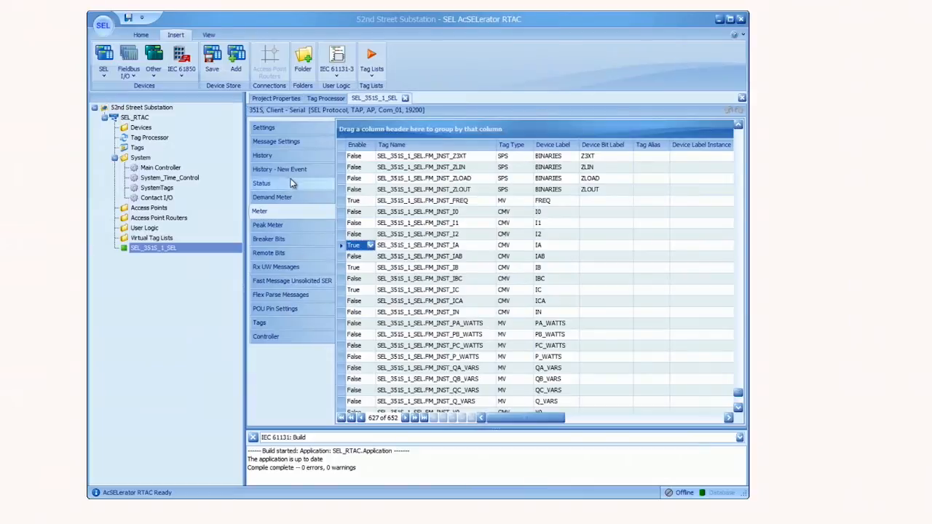
- Show SEL_351S_1_SEL's eight enabled tags: 52A, TLED11–13, FREQ, IA, IB, IC
left_click(292, 327)
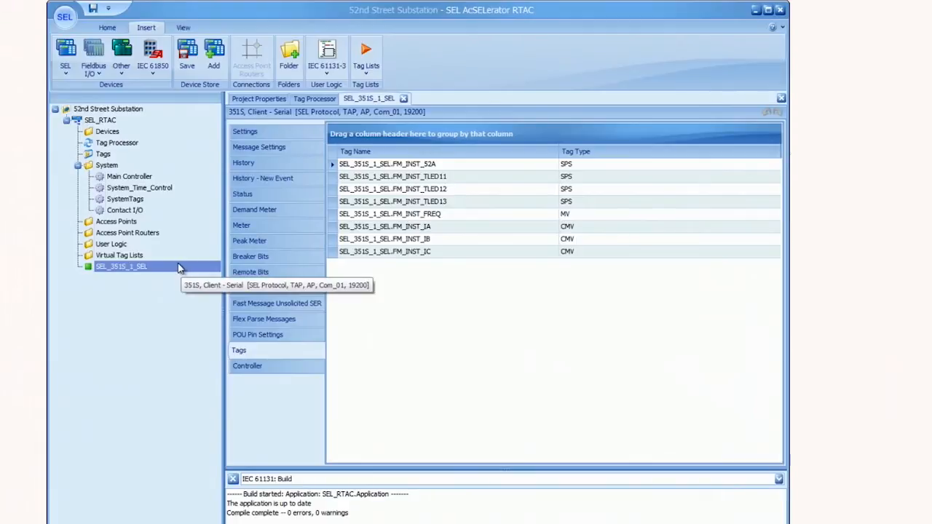
left_click(161, 268)
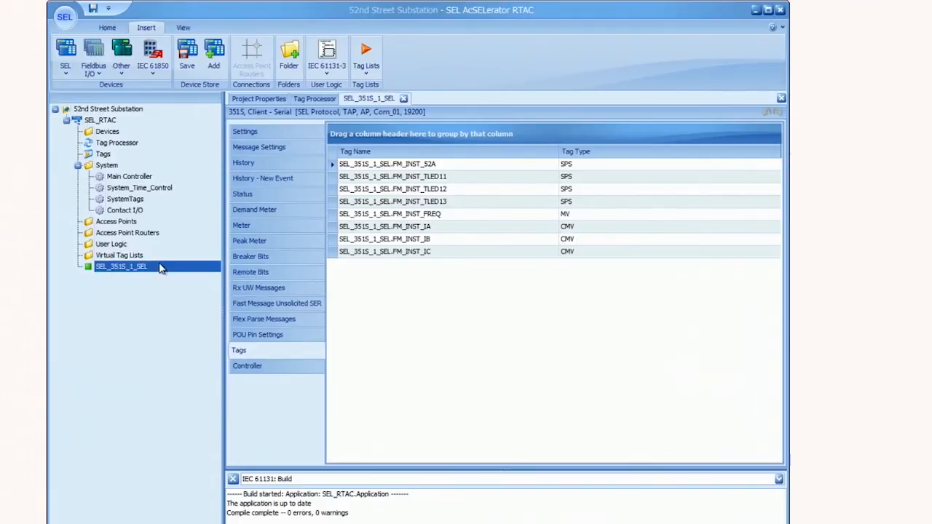
- Copy SEL_351S_1_SEL and paste it with two copies in the paste list
right_click(161, 268)
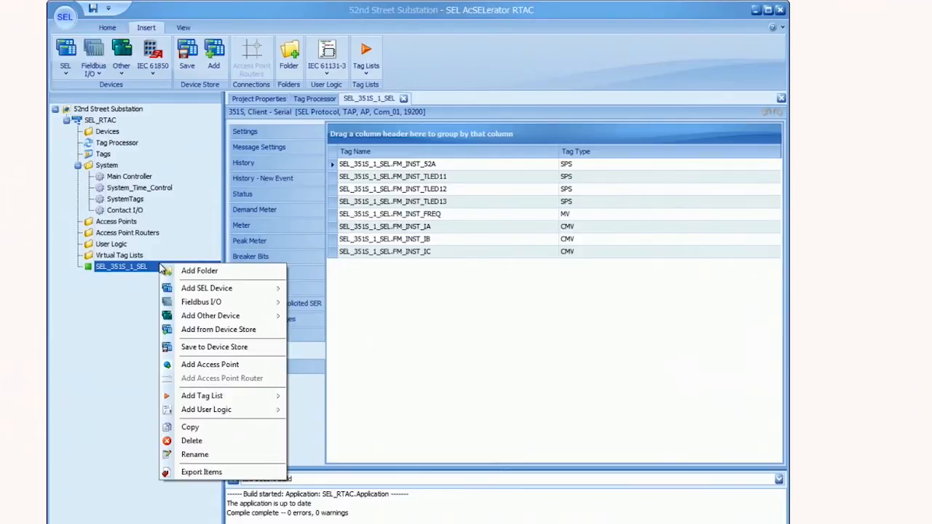
left_click(178, 428)
key("ctrl+v")
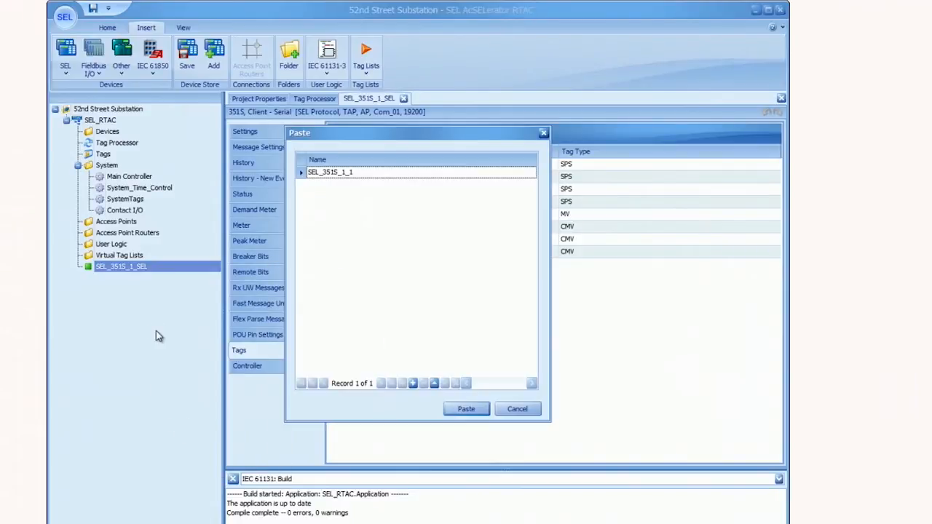
left_click(413, 384)
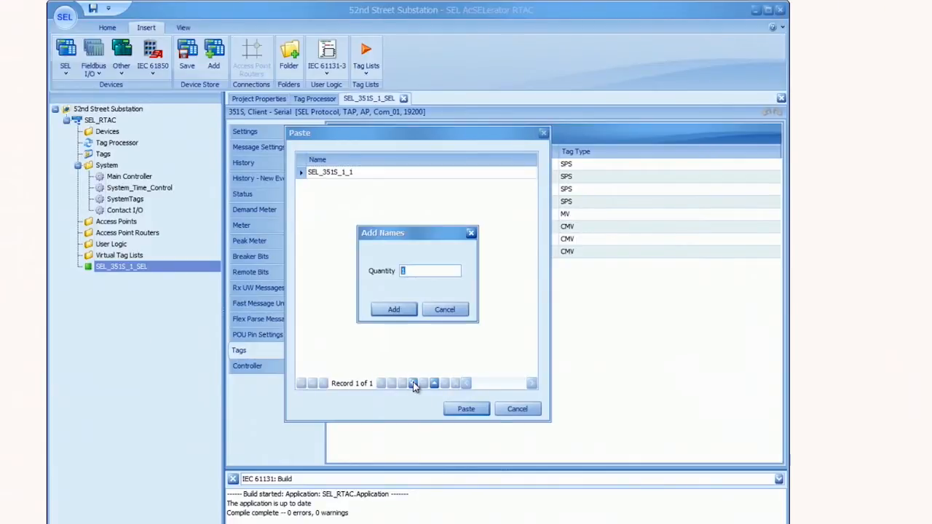
left_click(396, 311)
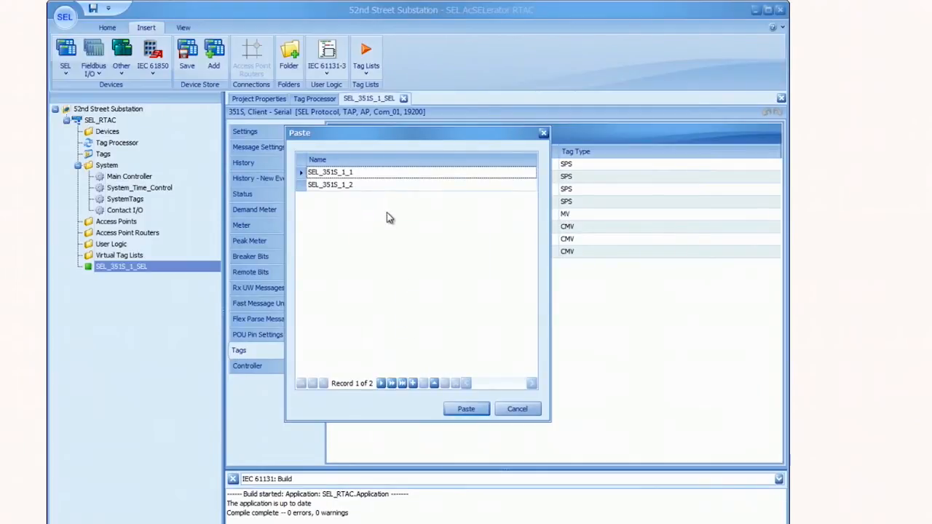
- Rename the copies SEL_351S_2 and SEL_351S_3 and paste them
left_click(368, 172)
key("BackSpace")
key("BackSpace")
key("BackSpace")
type("2")
left_click(372, 185)
key("BackSpace")
key("BackSpace")
key("BackSpace")
type("3")
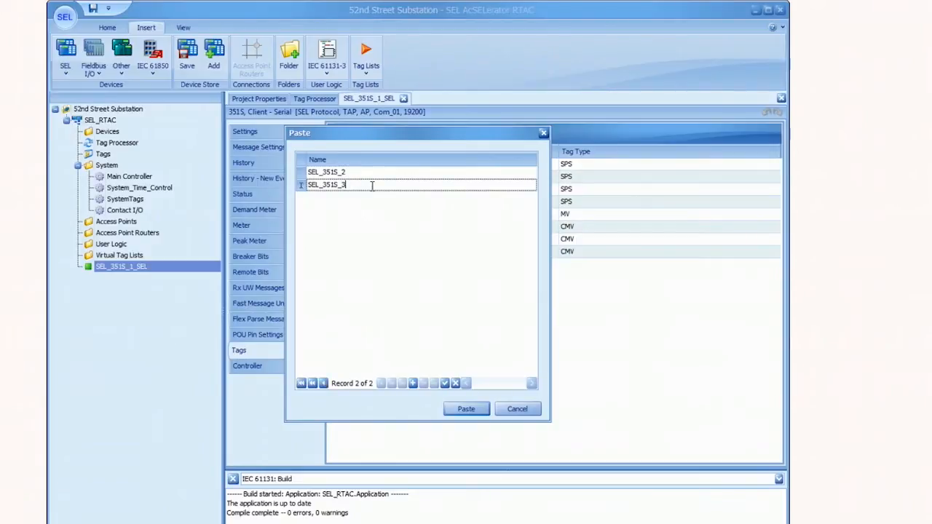
left_click(463, 409)
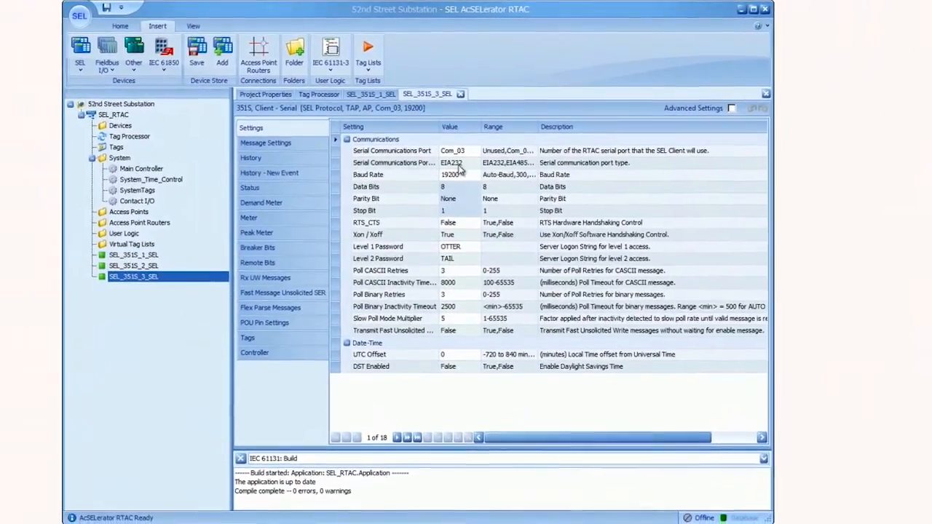
- Open SEL_351S_2_SEL and view its eight copied tags on Com_02
double_click(153, 265)
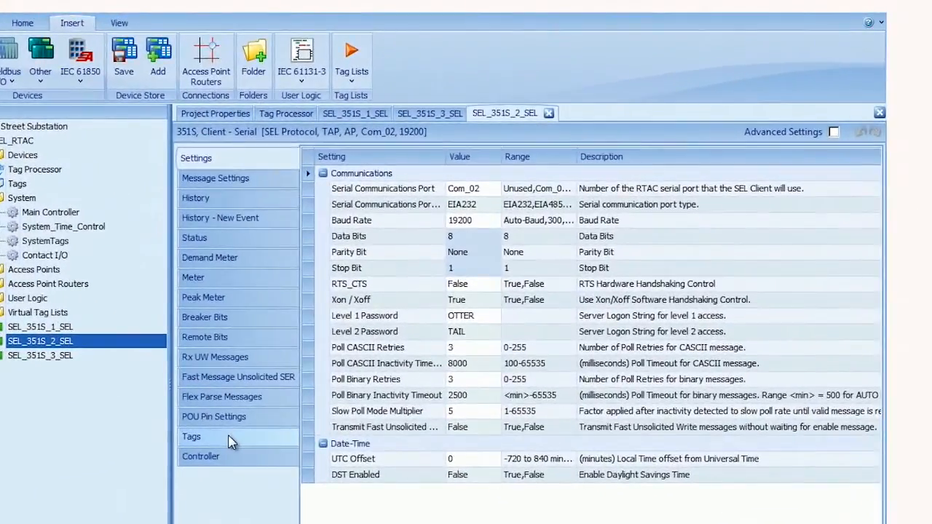
left_click(246, 341)
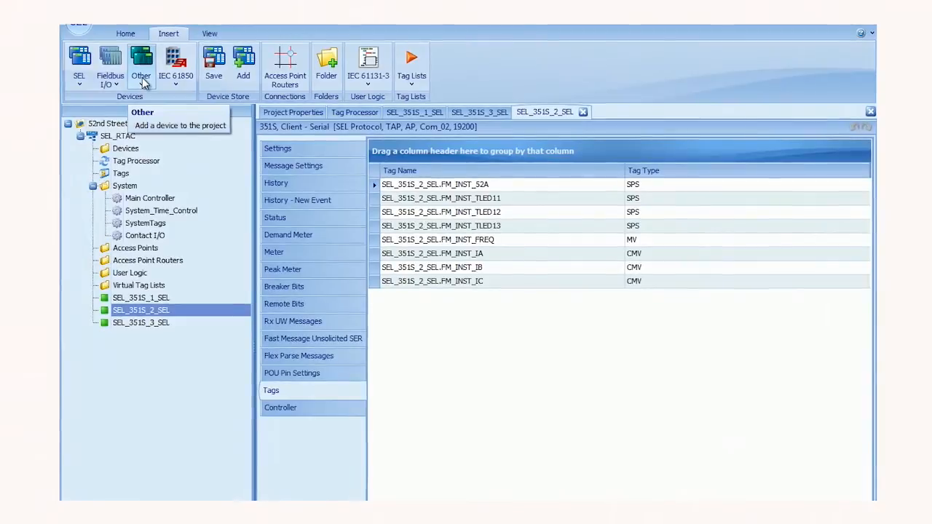
- Set up a DNP Protocol device named SCADA as a Server - Ethernet connection
left_click(141, 81)
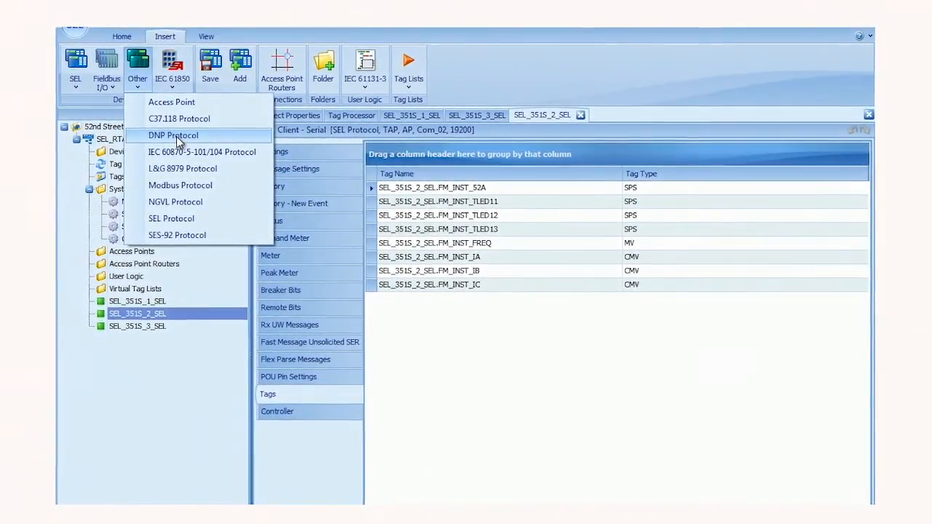
left_click(175, 139)
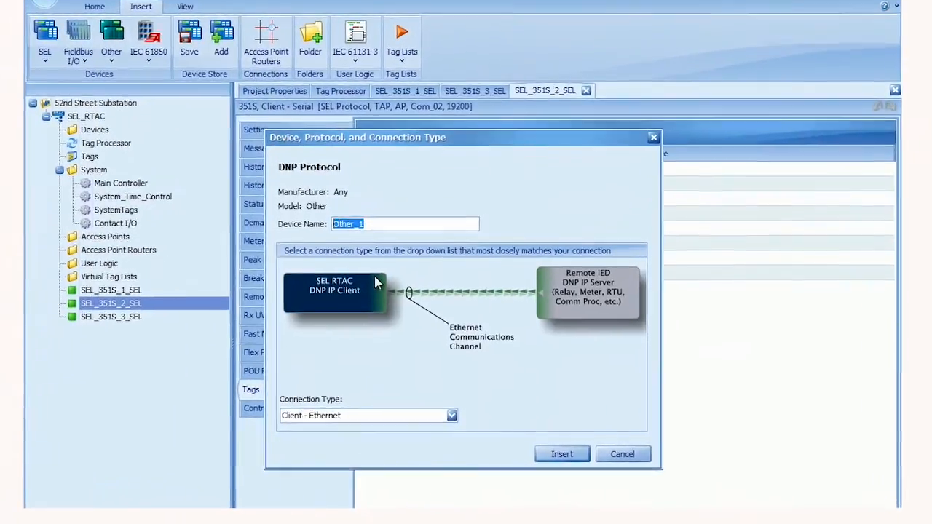
type("SCADA")
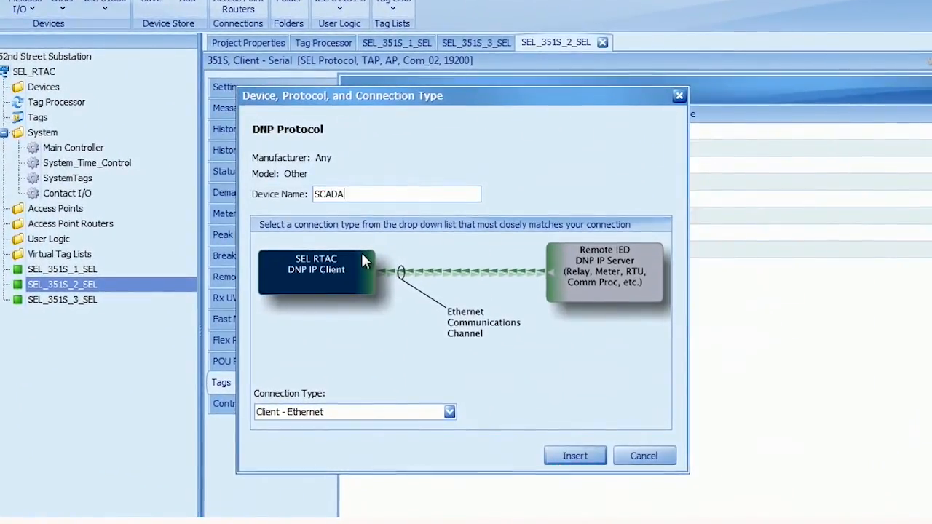
left_click(448, 411)
left_click_drag(449, 452, 449, 460)
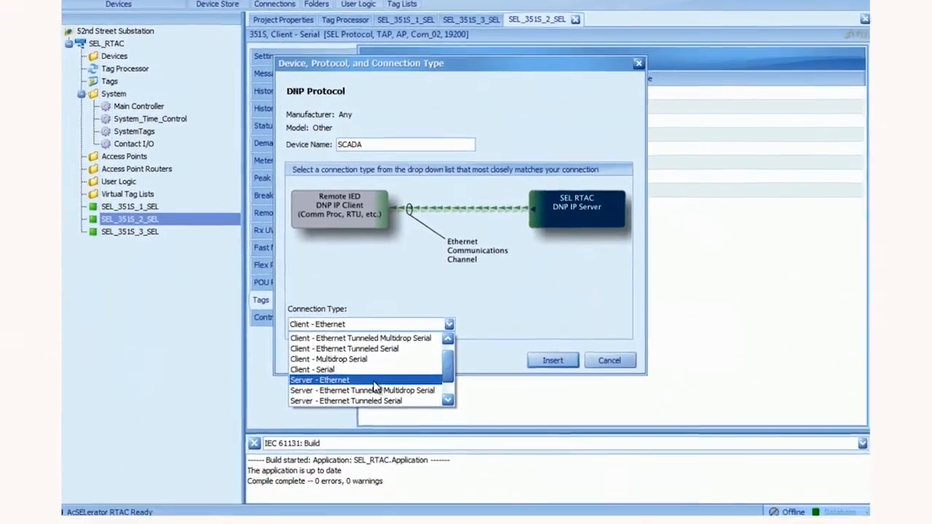
left_click(373, 381)
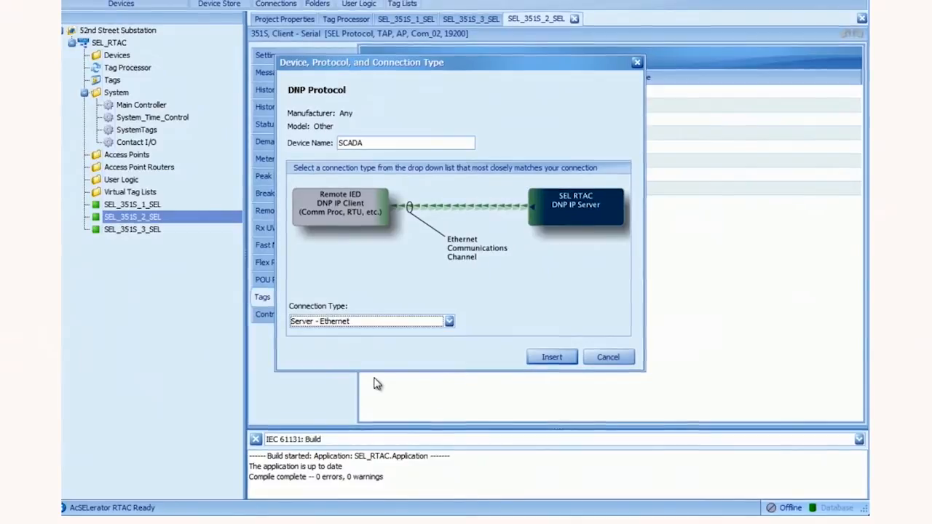
- Insert SCADA_DNP on TCP port 20000 and start a DNP Server Shared Map named DNPServerSharedMap1
left_click(541, 360)
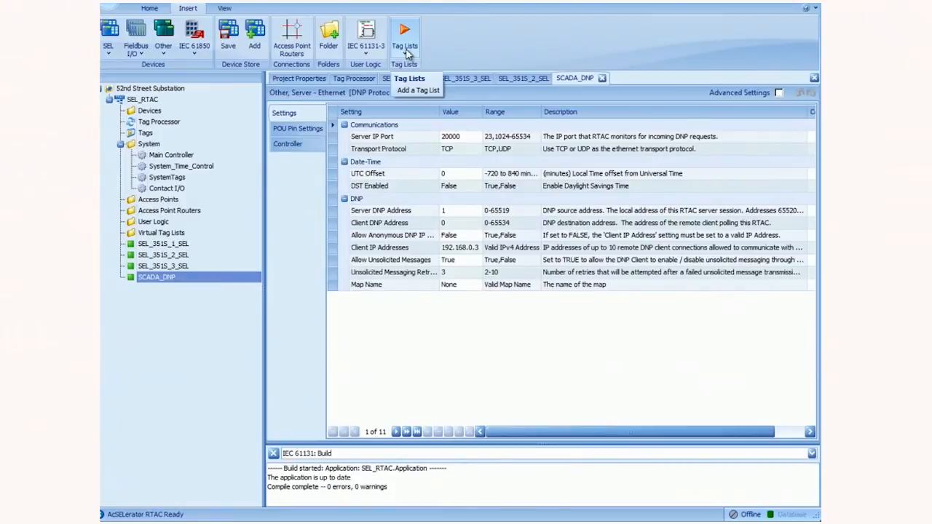
left_click(405, 45)
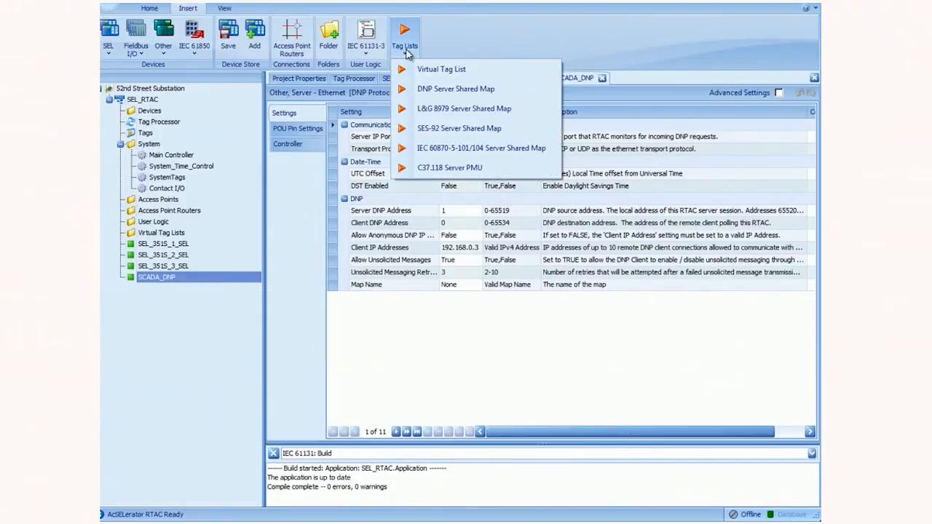
left_click(438, 90)
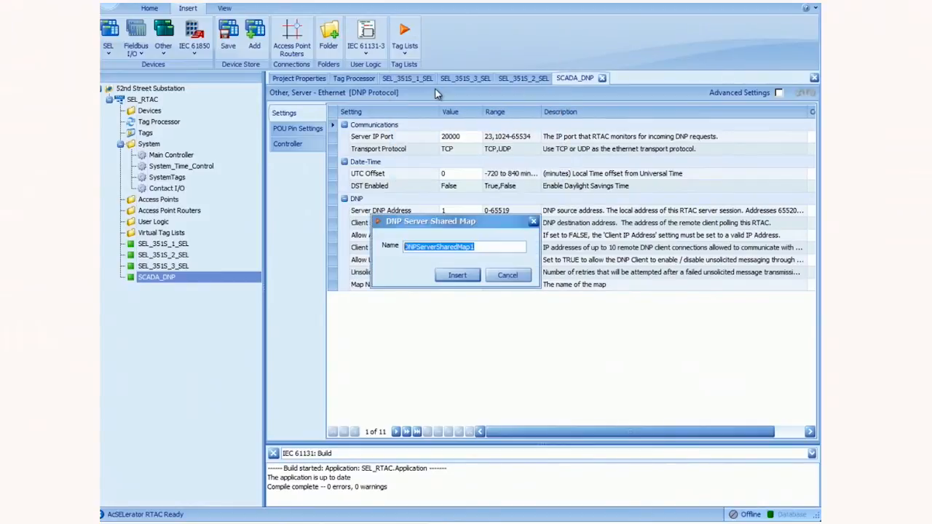
- Create DNPServerSharedMap1_DNP and add 12 binary inputs to it
left_click(453, 280)
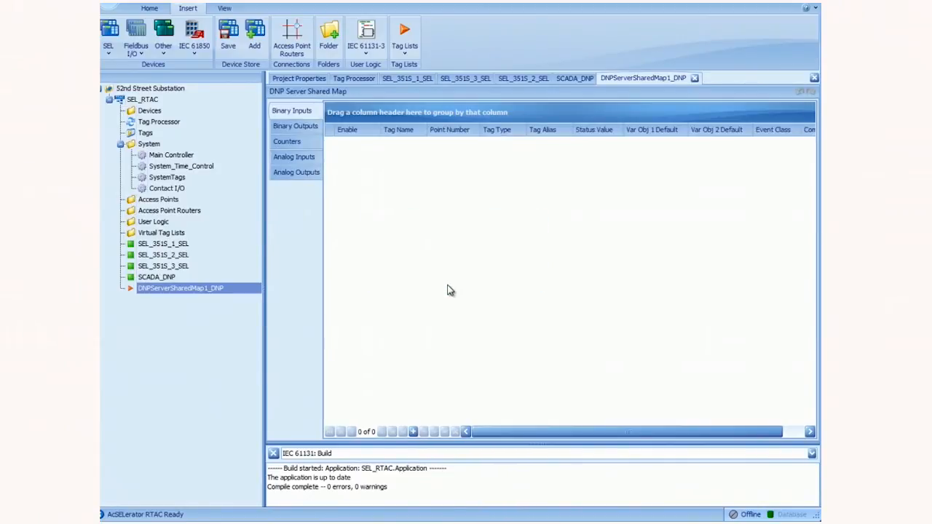
left_click(419, 432)
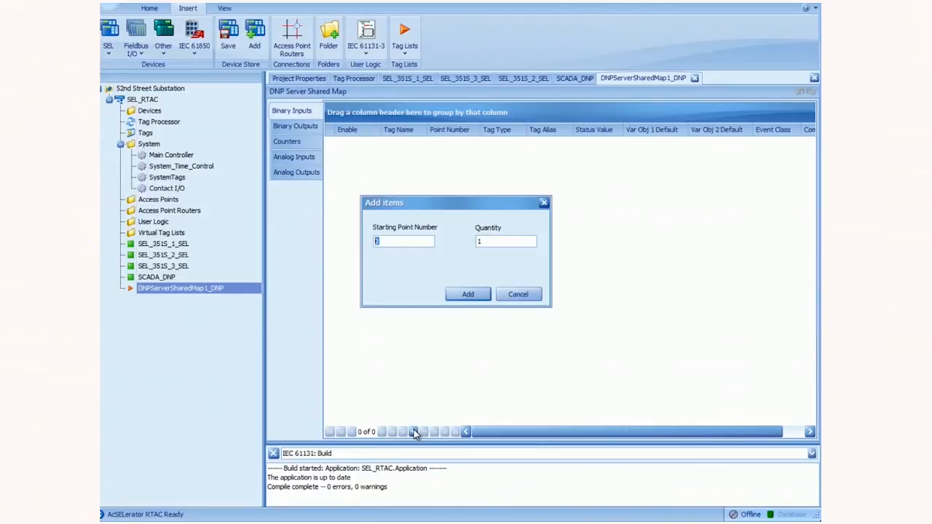
key("Tab")
type("12")
left_click(472, 294)
- Add 12 analog inputs (points 0–11) to the map, then return to SCADA_DNP settings
left_click(307, 159)
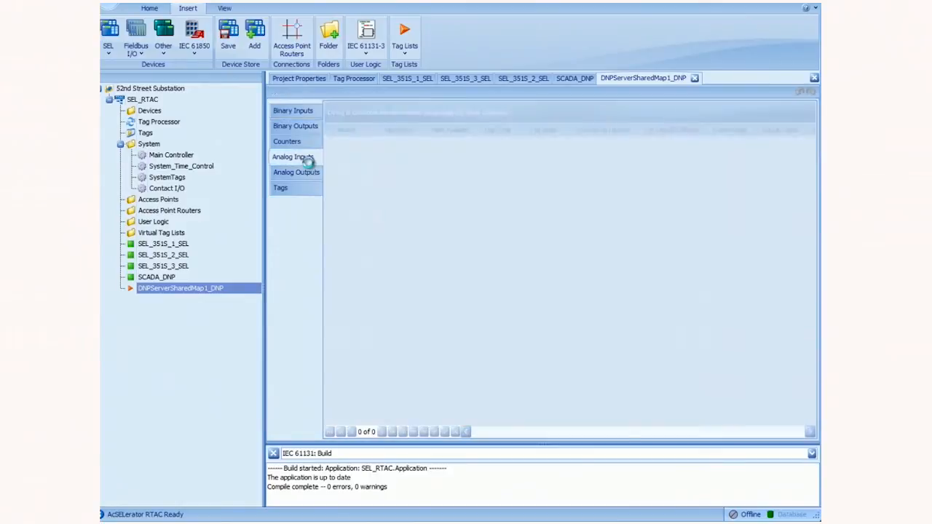
left_click(413, 432)
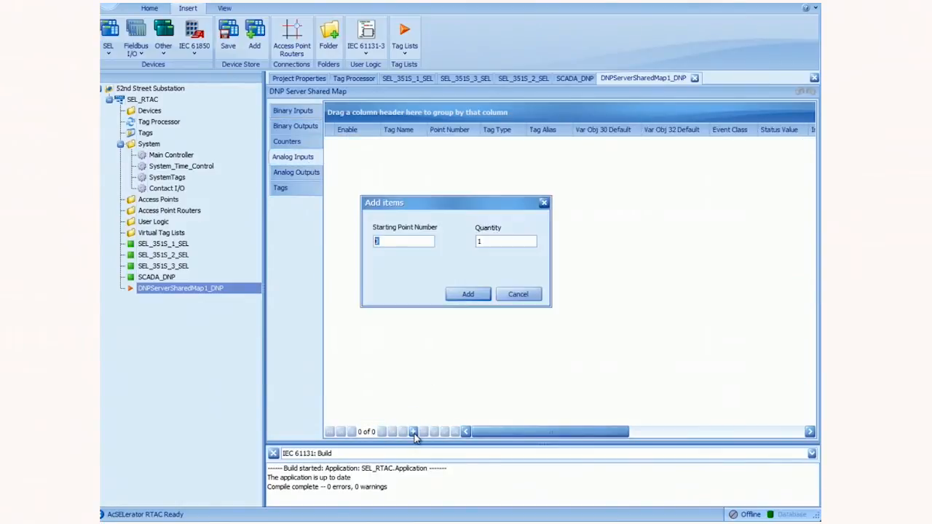
key("Tab")
type("12")
left_click(469, 294)
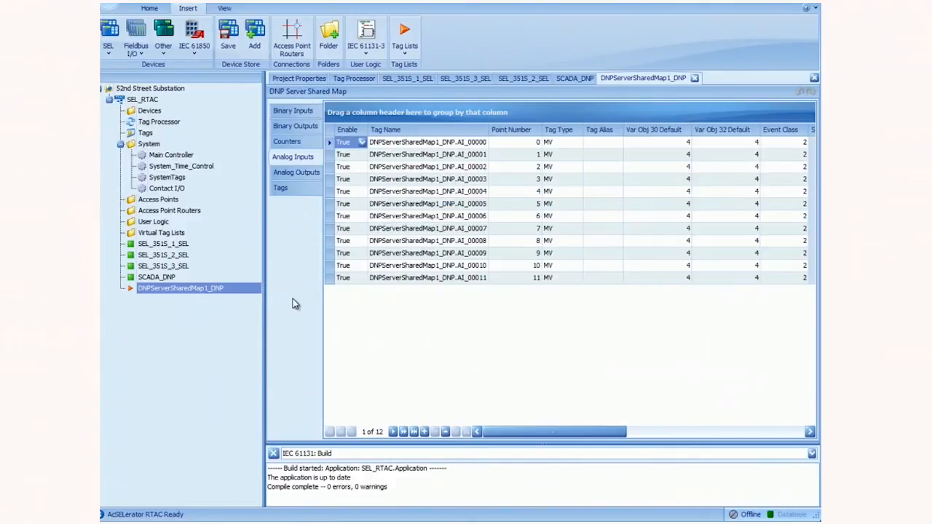
left_click(158, 278)
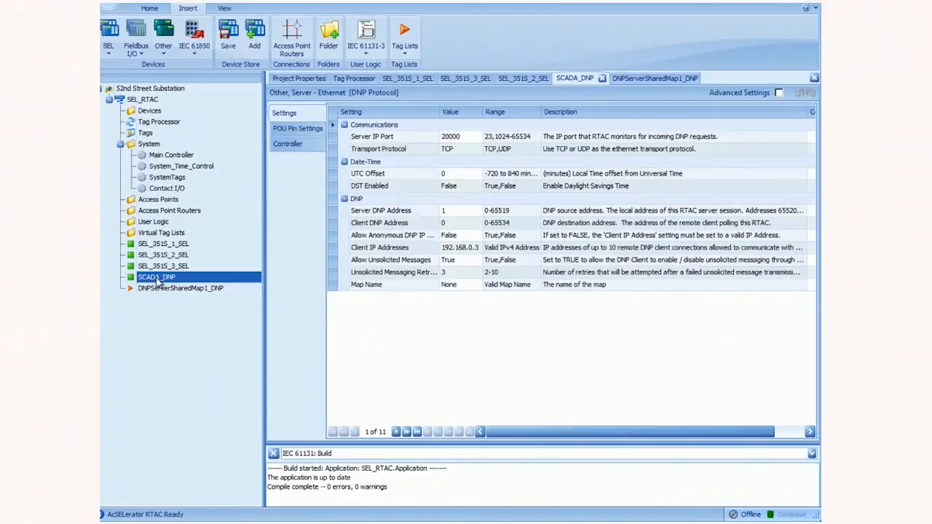
- Choose DNPServerSharedMap1_DNP as the SCADA_DNP server's Map Name and commit the setting
left_click(458, 287)
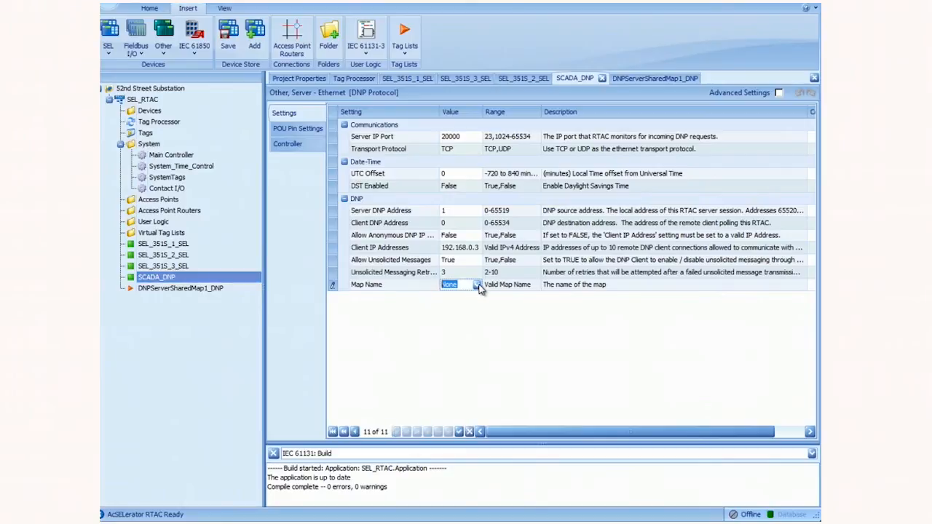
left_click(477, 285)
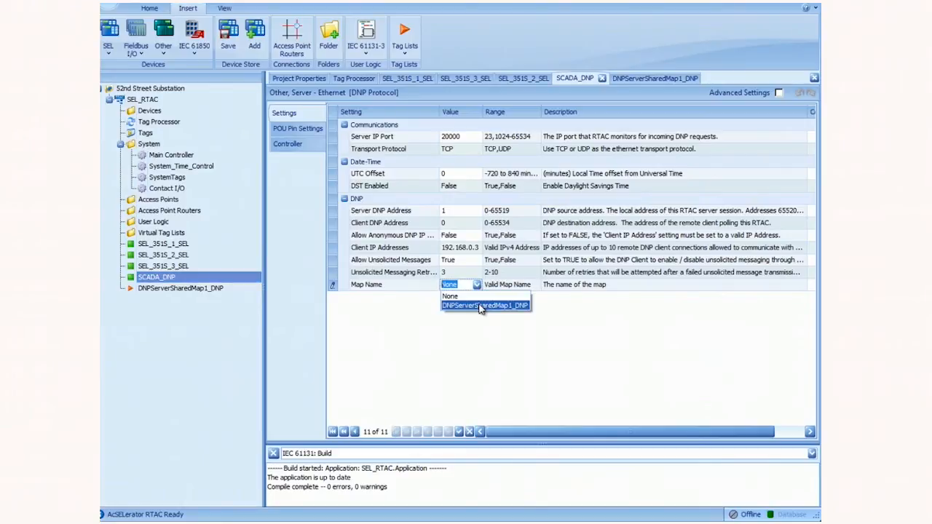
left_click(479, 306)
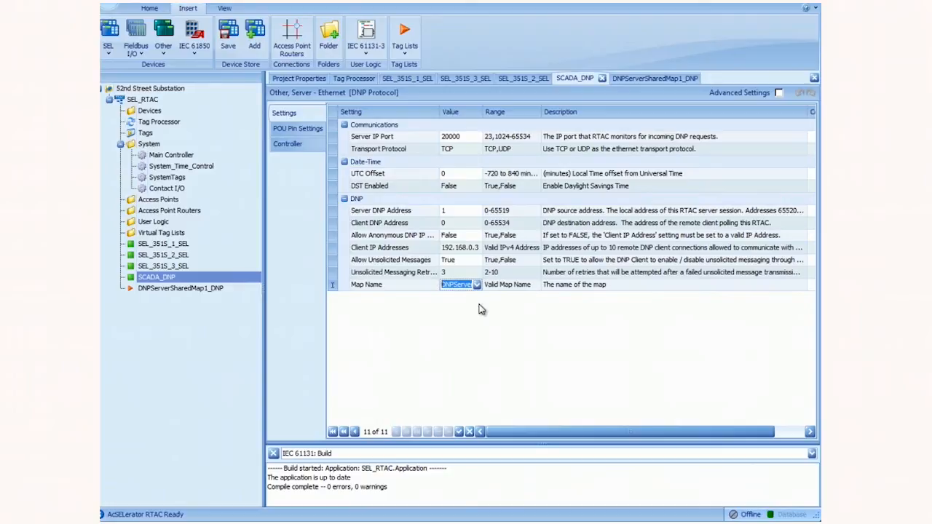
left_click(480, 309)
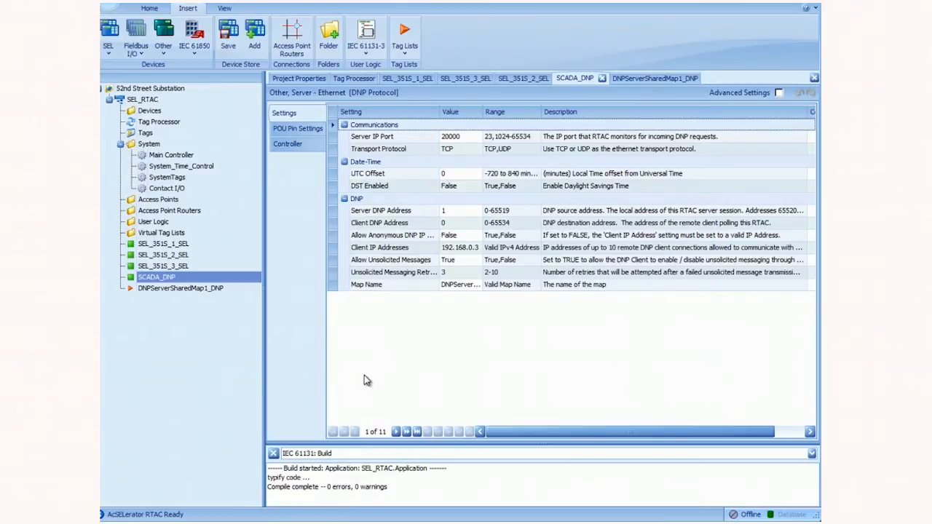
- Copy the BI_00000–BI_00011 tag names from DNPServerSharedMap1_DNP's Tags list, then go to the Tag Processor
left_click(177, 288)
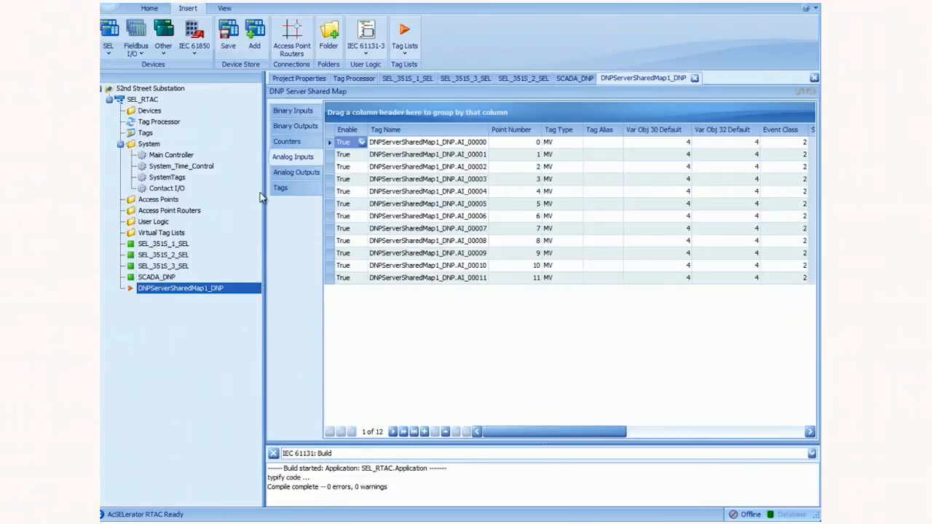
left_click(280, 189)
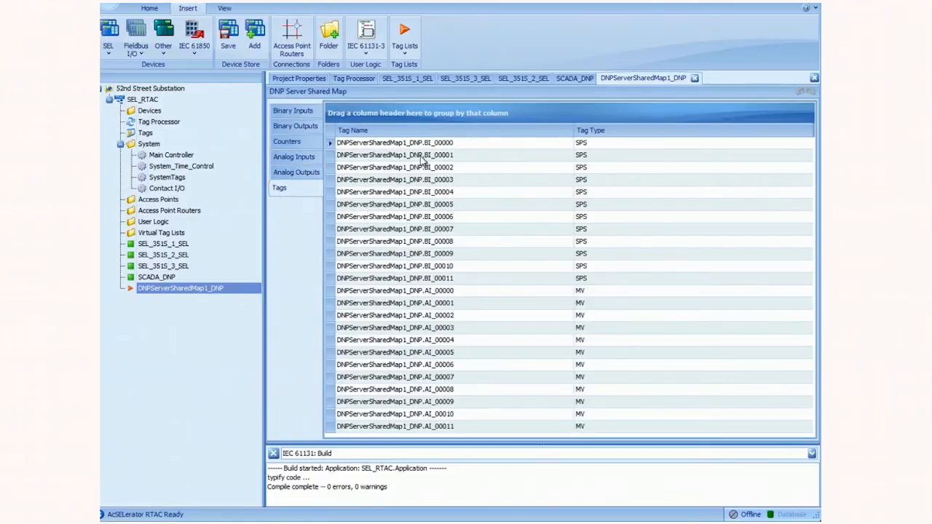
left_click_drag(439, 146, 443, 284)
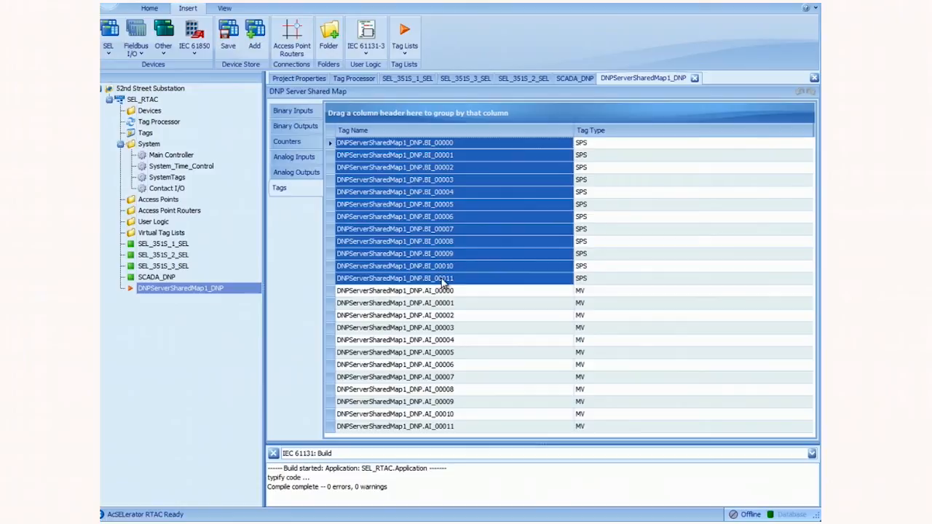
left_click(176, 123)
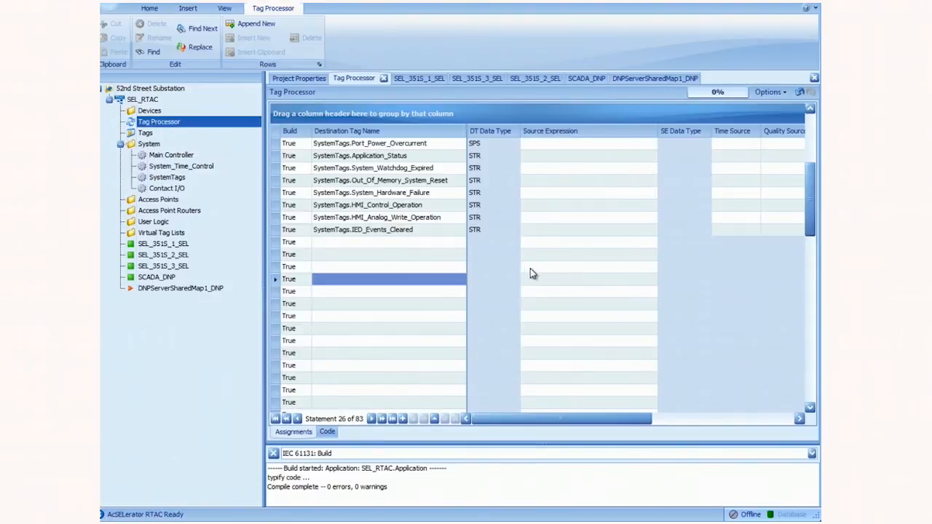
- Paste the twelve BI_00000–BI_00011 tags into the first empty Destination Tag Name row
left_click(413, 269)
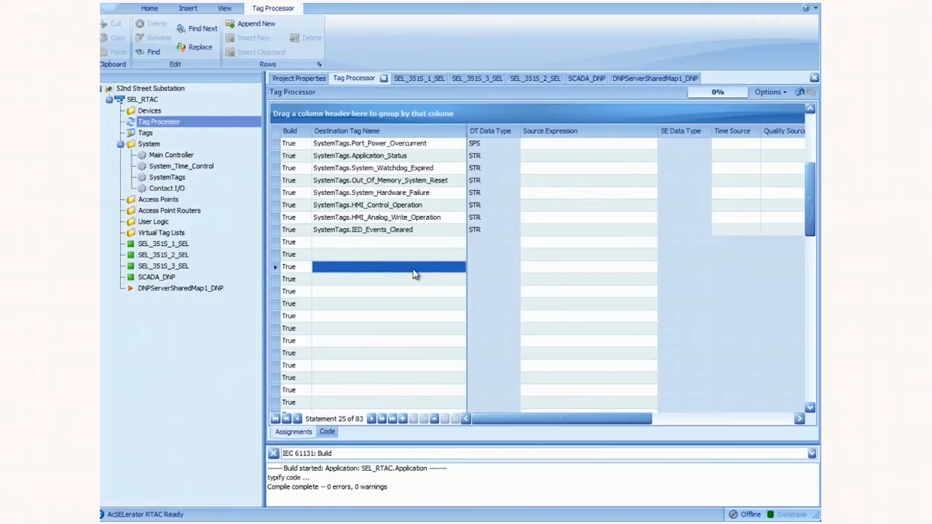
key("ctrl+v")
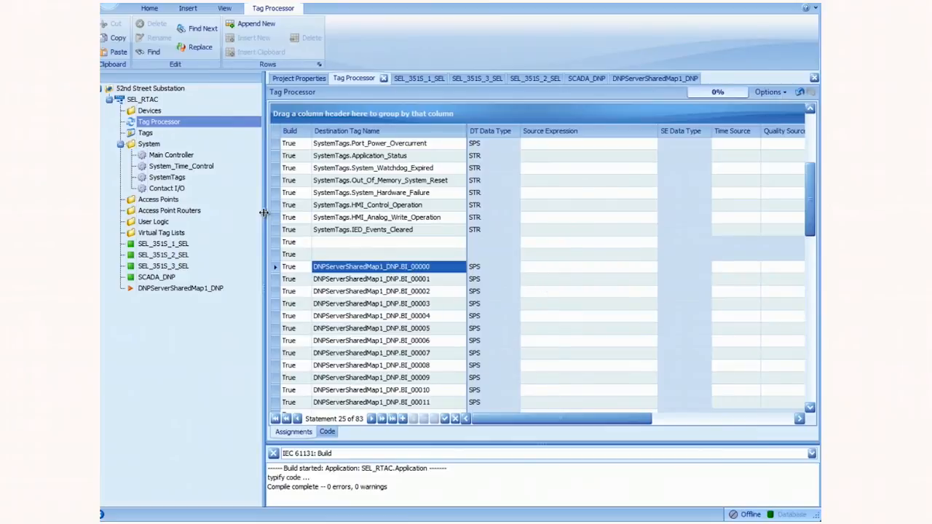
- Paste SEL_351S_1's 52A and TLED11–TLED13 tags as source expressions for BI_00000–BI_00003
double_click(186, 244)
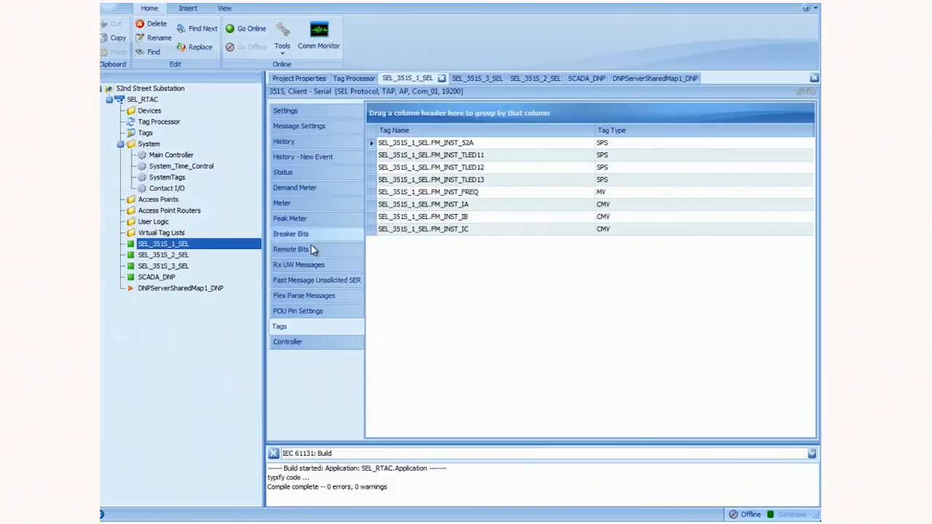
left_click_drag(490, 146, 491, 180)
key("ctrl+c")
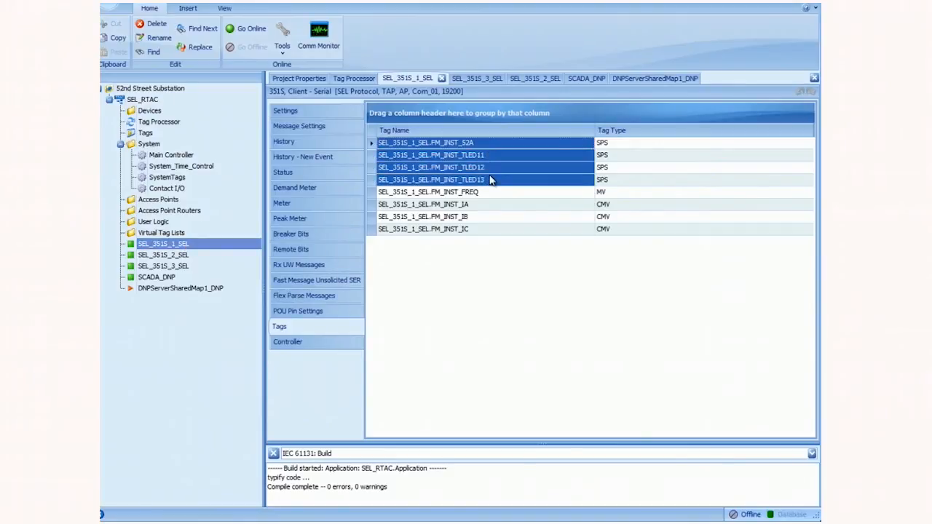
double_click(184, 120)
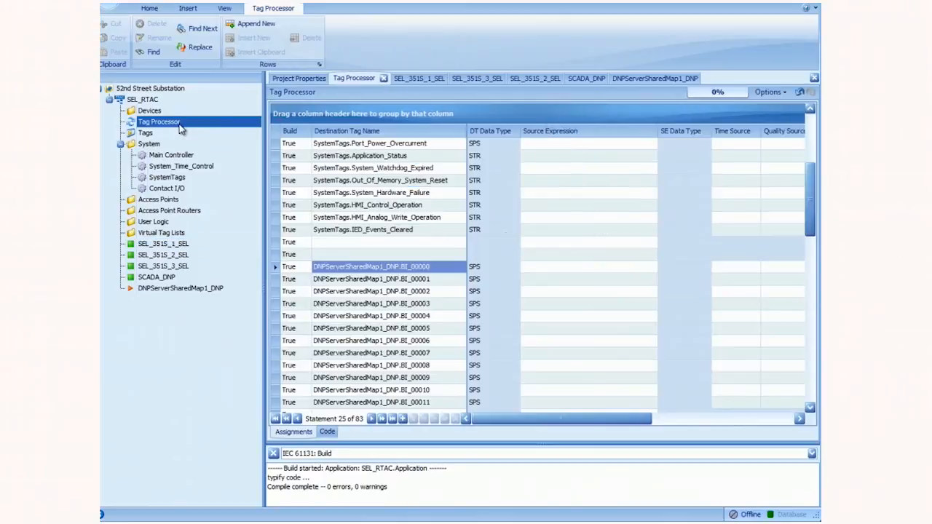
left_click(551, 268)
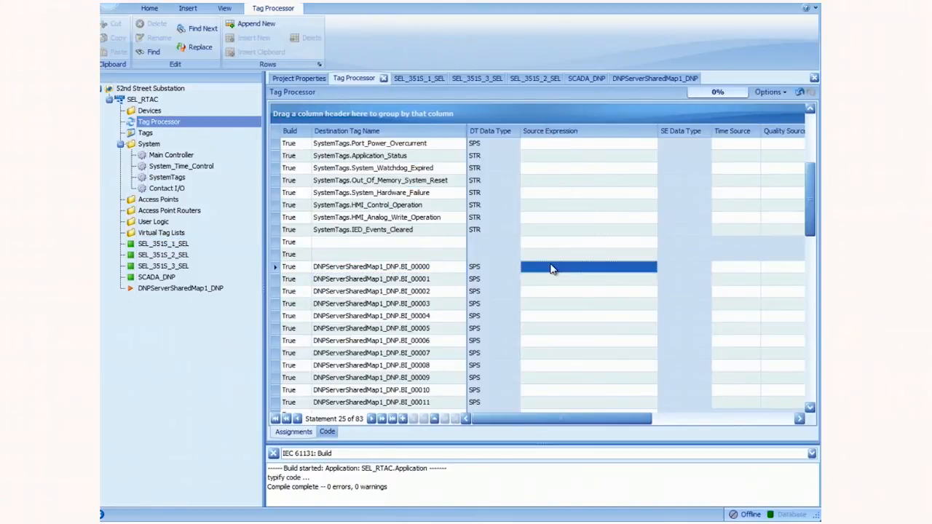
key("ctrl+v")
- Paste SEL_351S_2's 52A and TLED11–TLED13 tags as source expressions for BI_00004–BI_00007
double_click(163, 255)
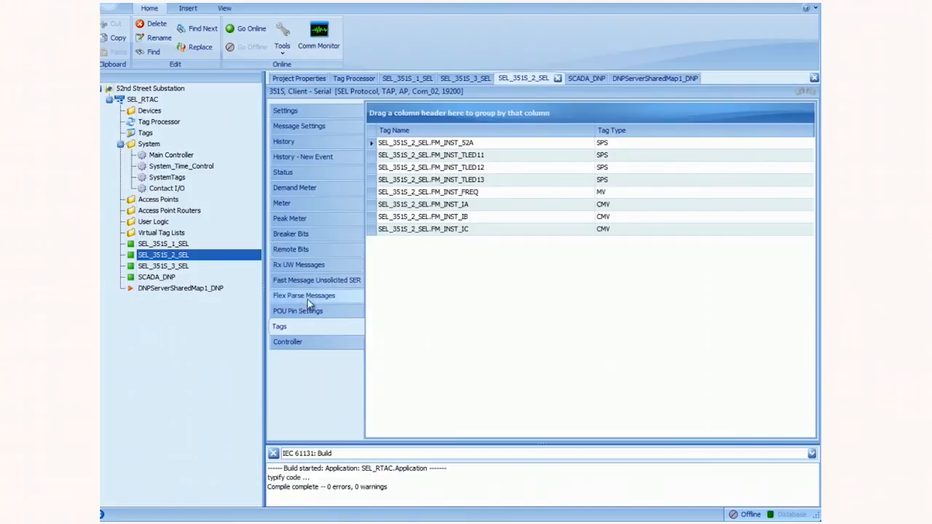
left_click_drag(486, 144, 487, 180)
key("ctrl+c")
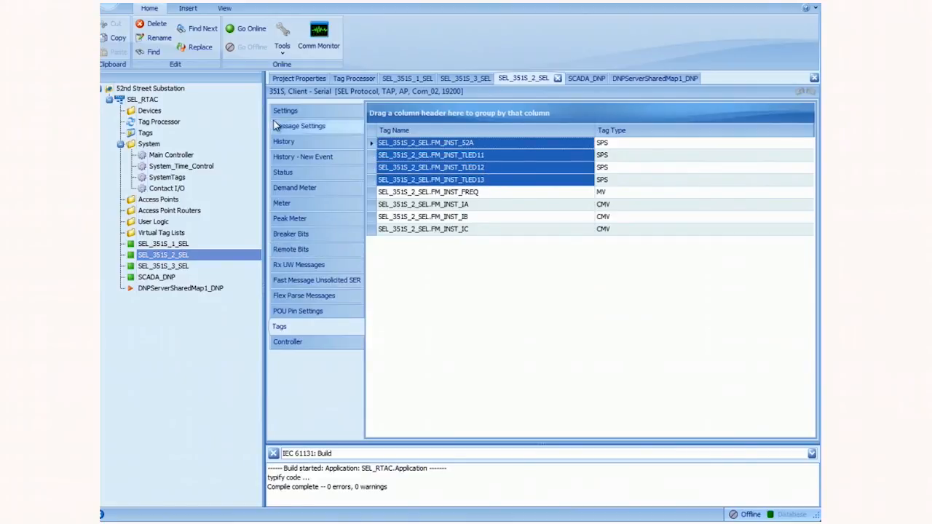
double_click(163, 122)
left_click(553, 318)
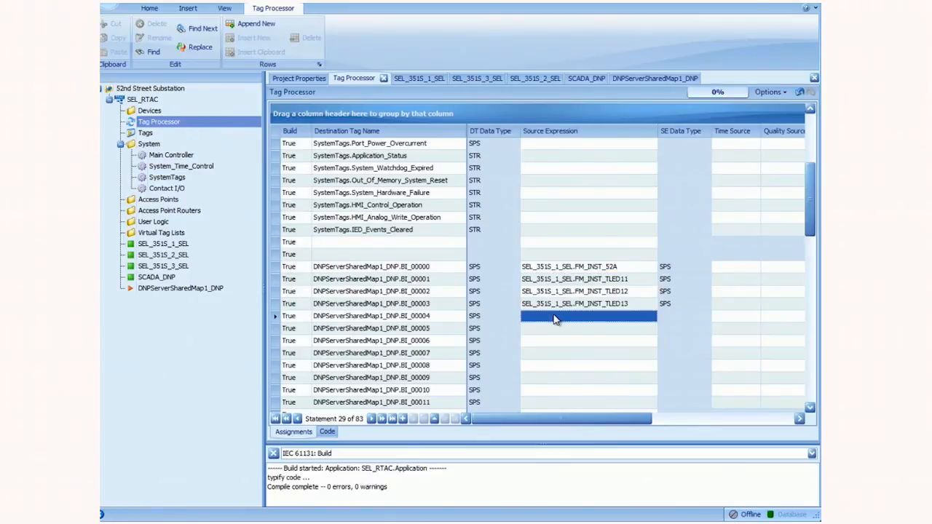
key("ctrl+v")
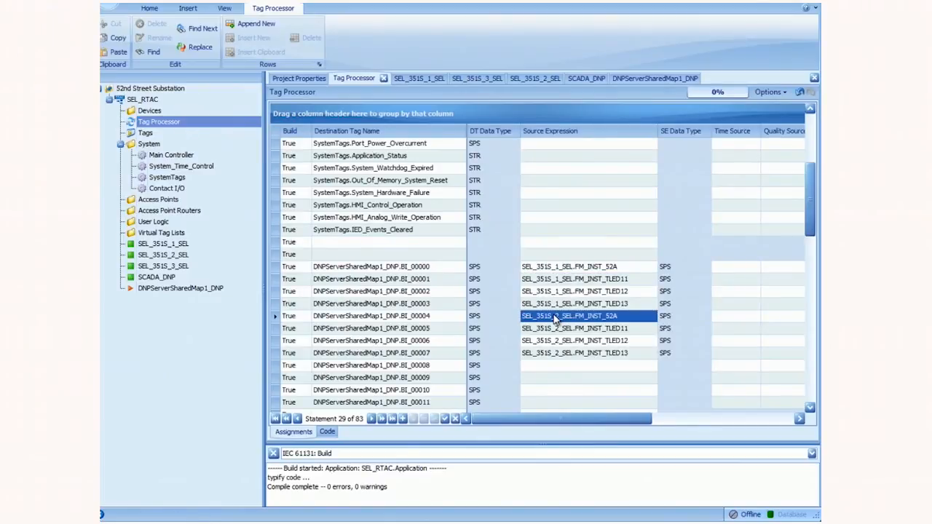
- Paste SEL_351S_3's 52A and TLED11–TLED13 tags as source expressions for BI_00008–BI_00011
double_click(178, 267)
left_click(285, 330)
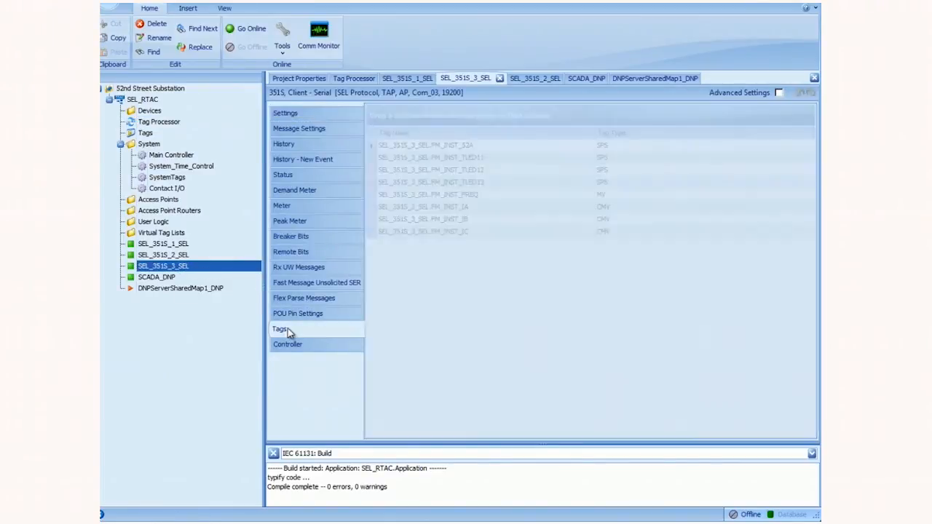
left_click_drag(499, 146, 503, 180)
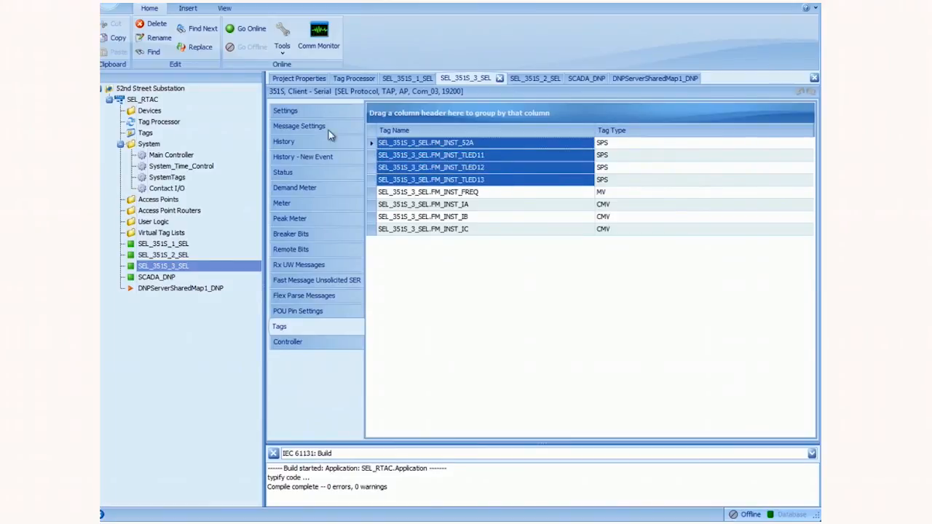
left_click(175, 122)
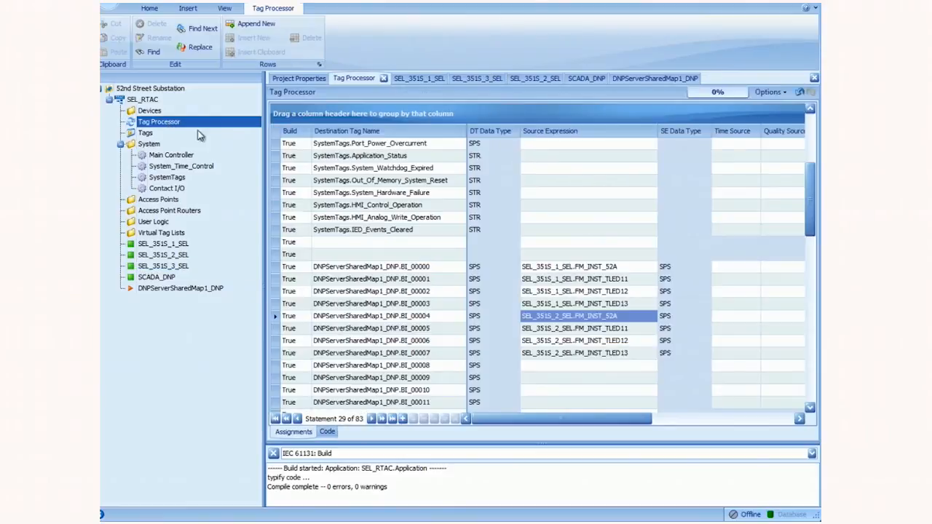
left_click(576, 372)
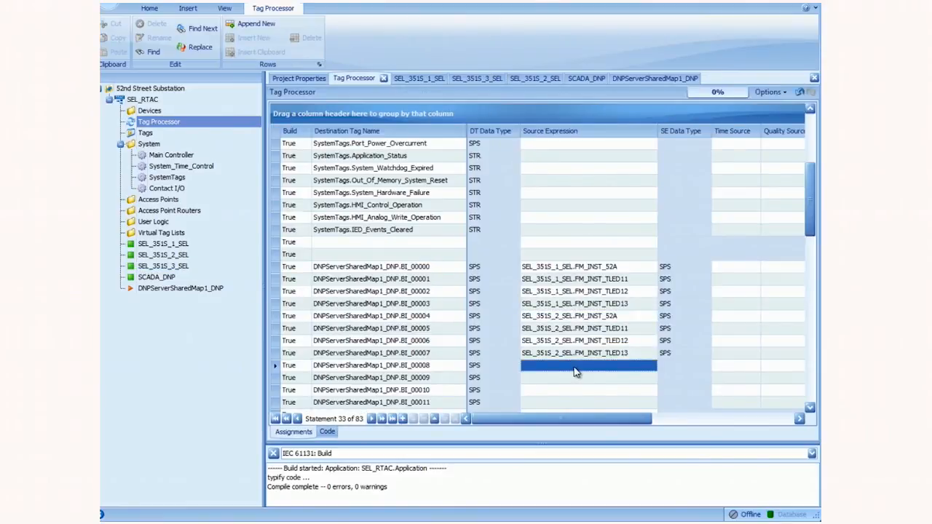
type("SEL_351S_3_SEL.FM_INST_52A SEL_351S_3_SEL.FM_INST_TLED11 SEL_351S_3_SEL.FM_INST_TLED12 SEL_351S_3_SEL.FM_INST_TLED13")
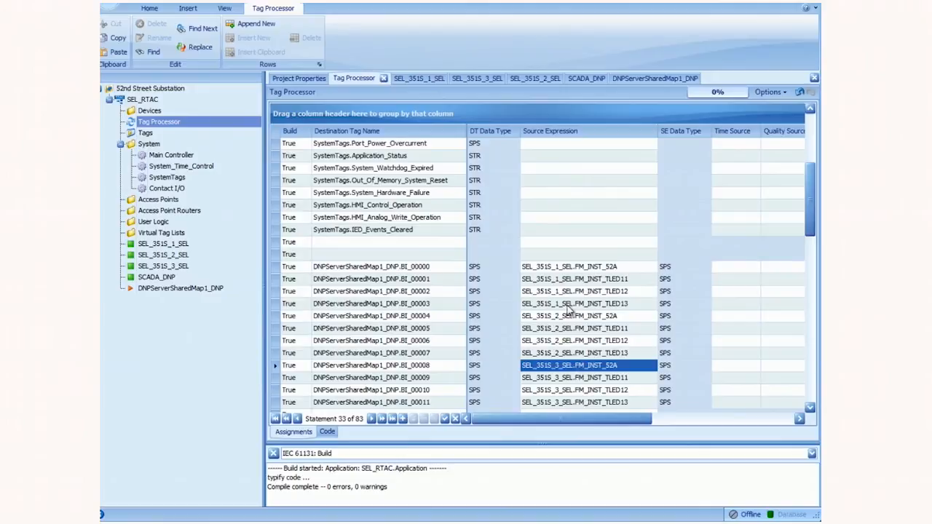